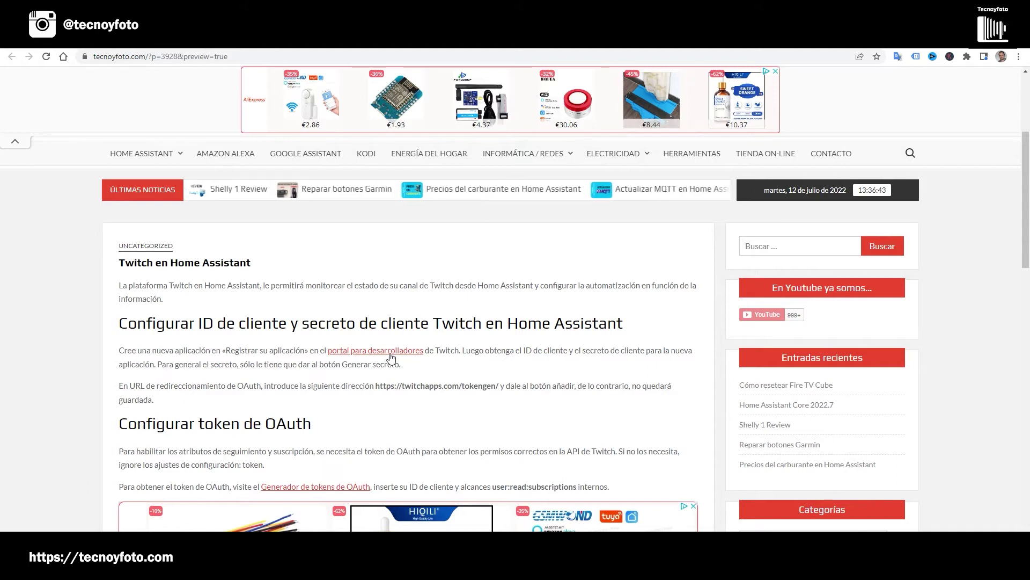
Open the Twitch developer portal and sign in with the account password and authenticator code.
click(390, 352)
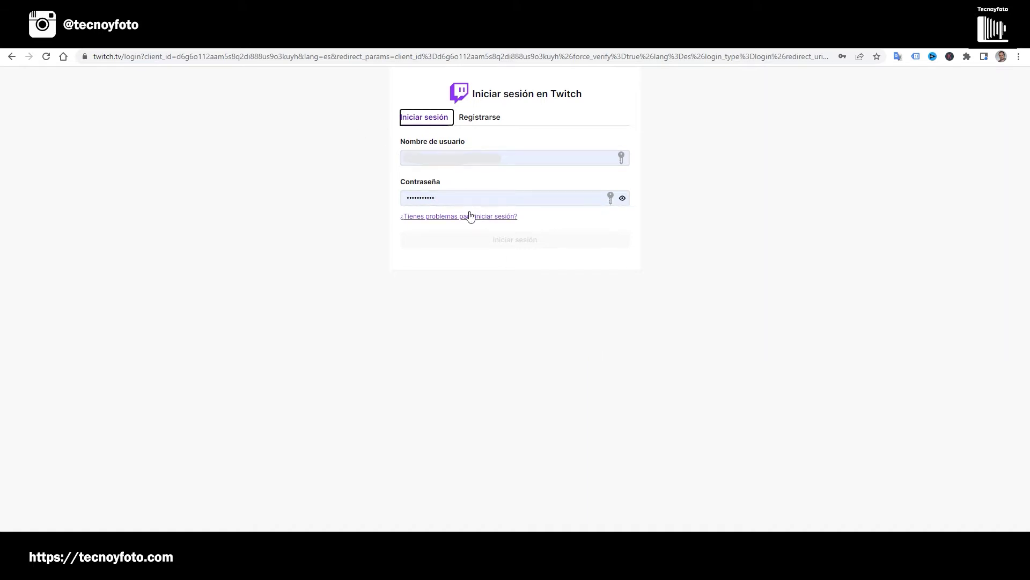
click(503, 280)
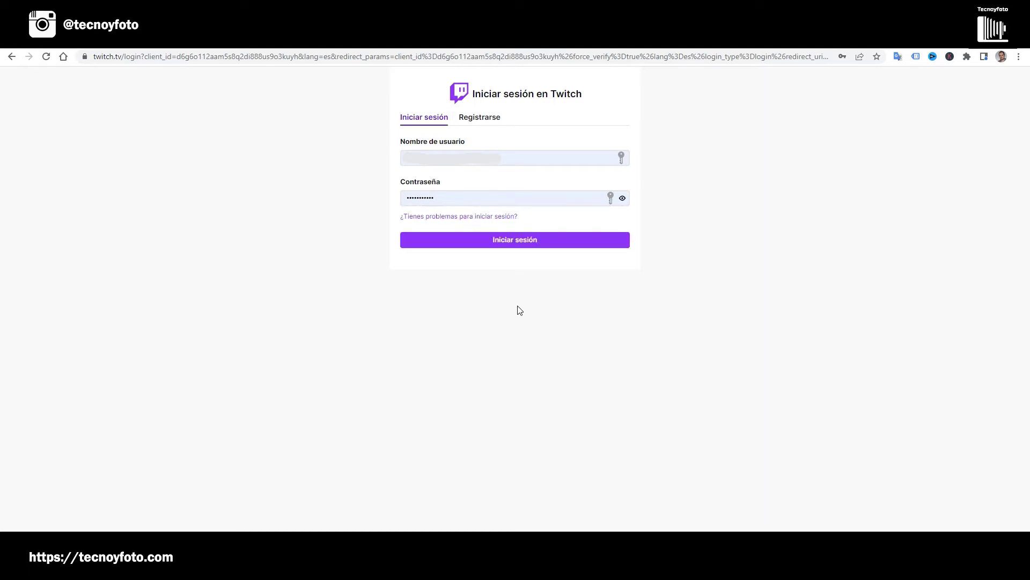
click(521, 246)
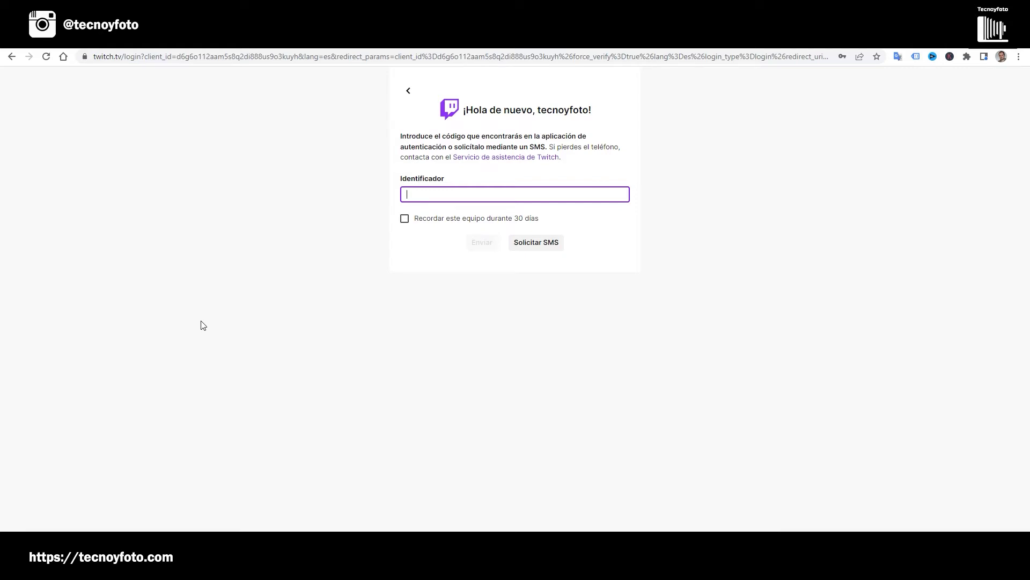
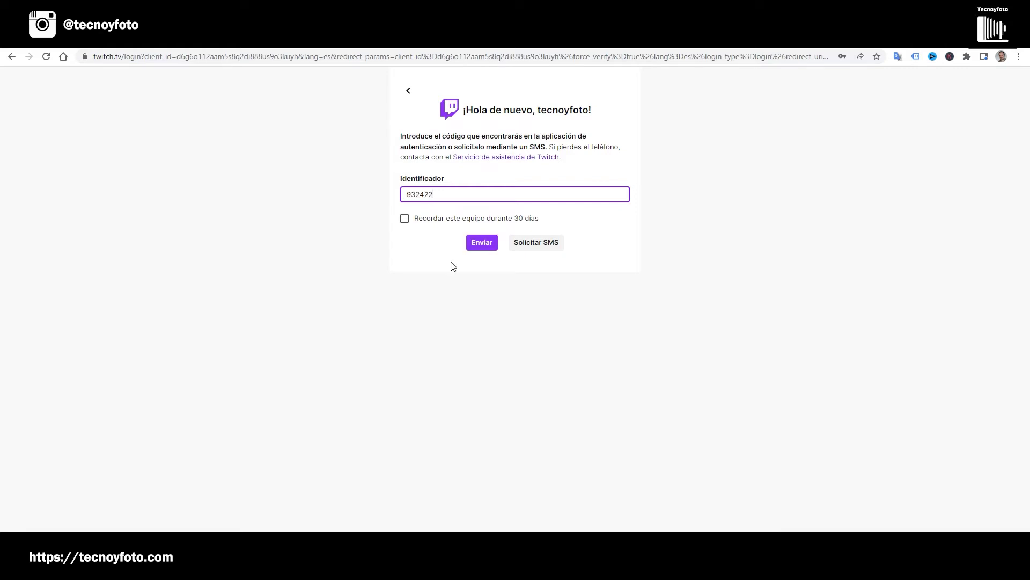
click(482, 243)
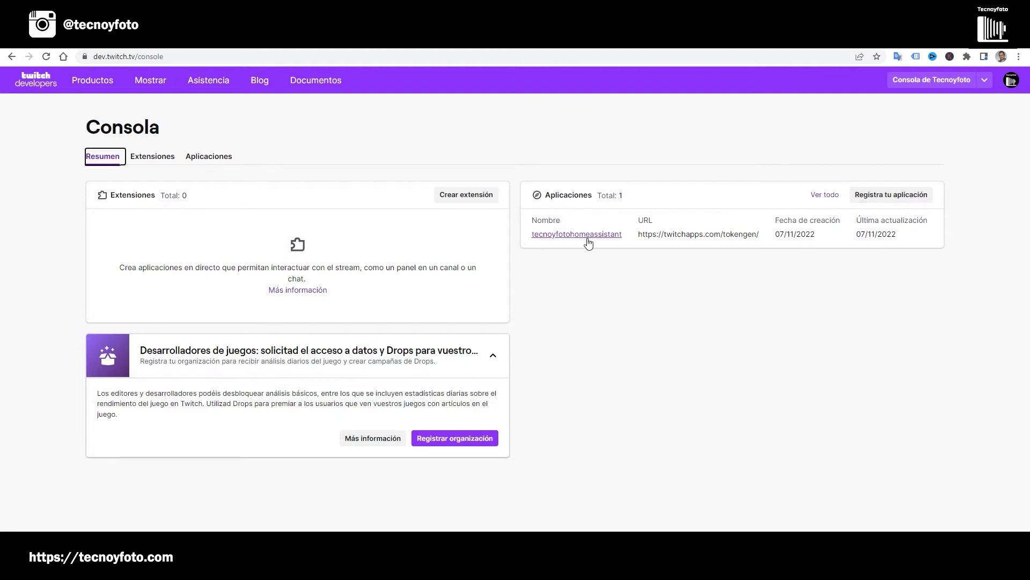
click(892, 199)
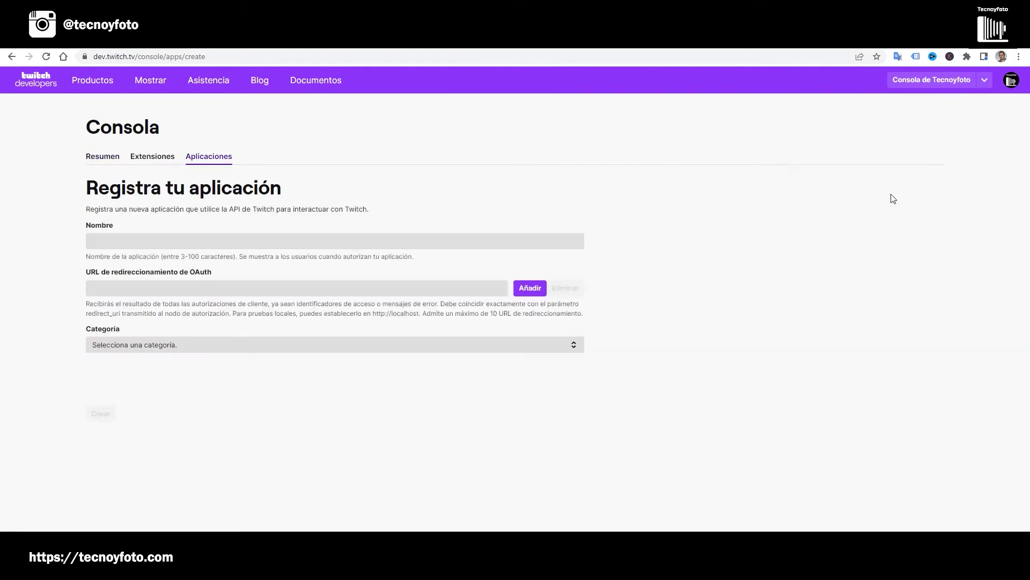
click(217, 242)
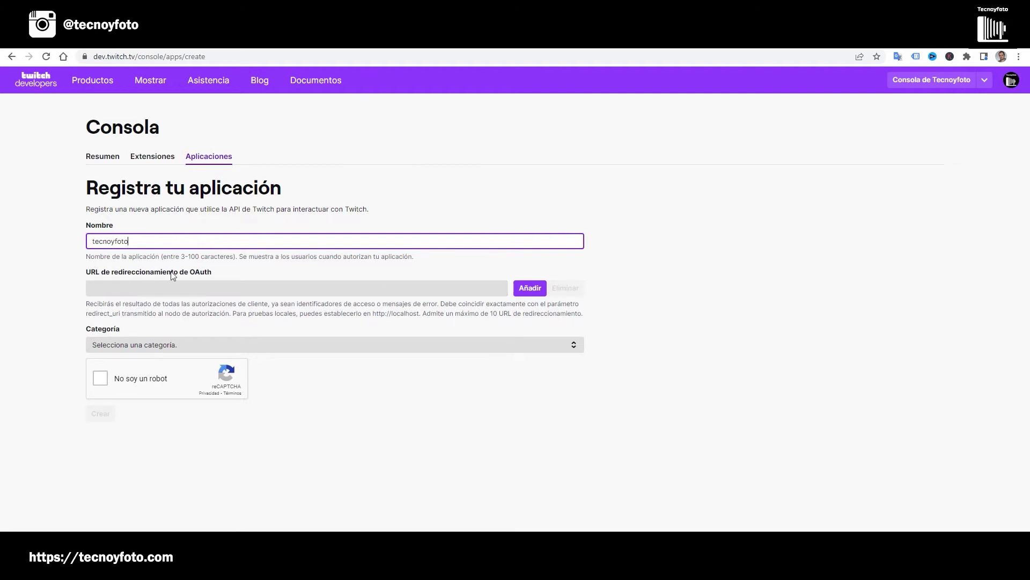
click(113, 289)
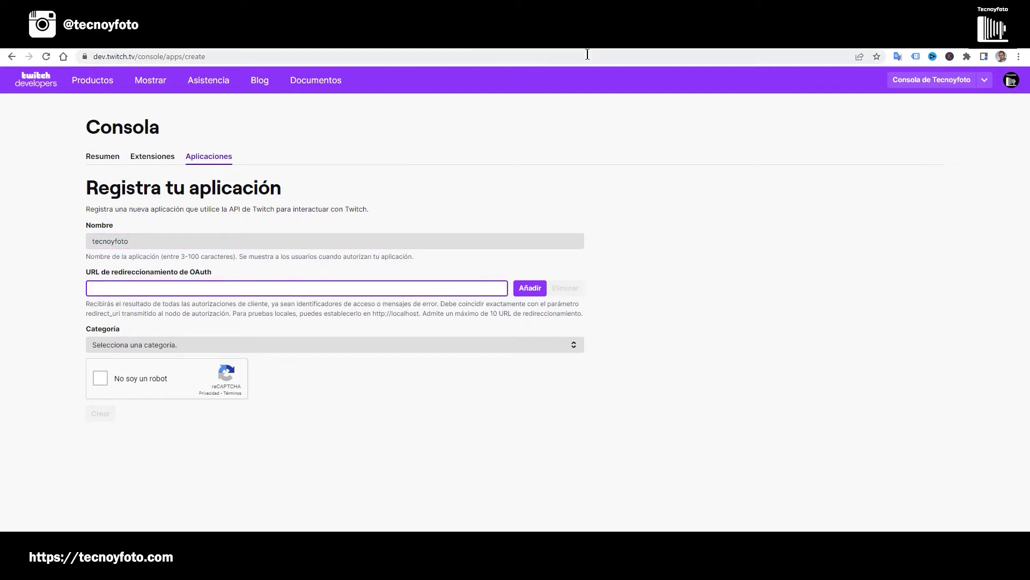
key(ctrl+Tab)
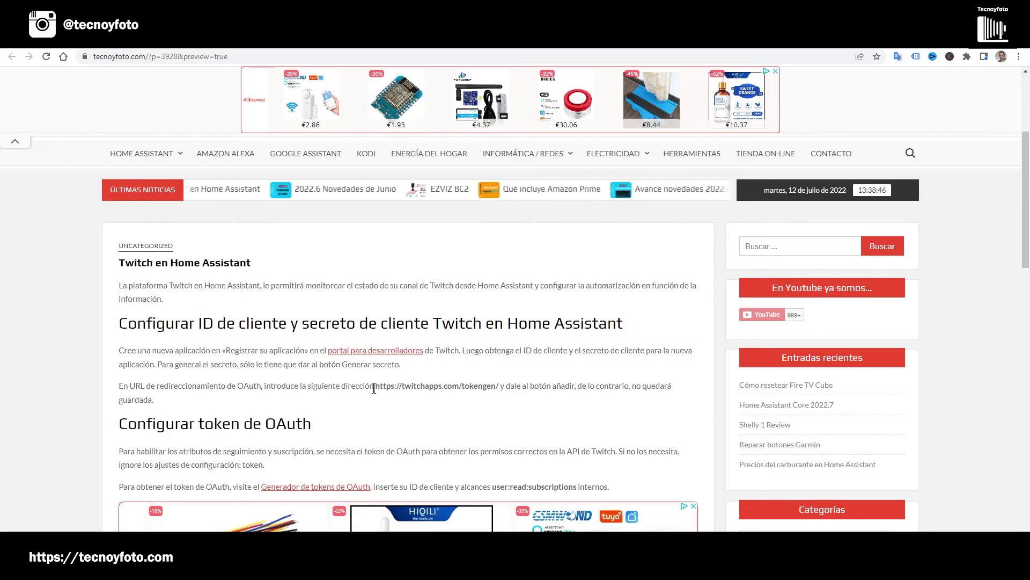
drag(375, 387, 499, 386)
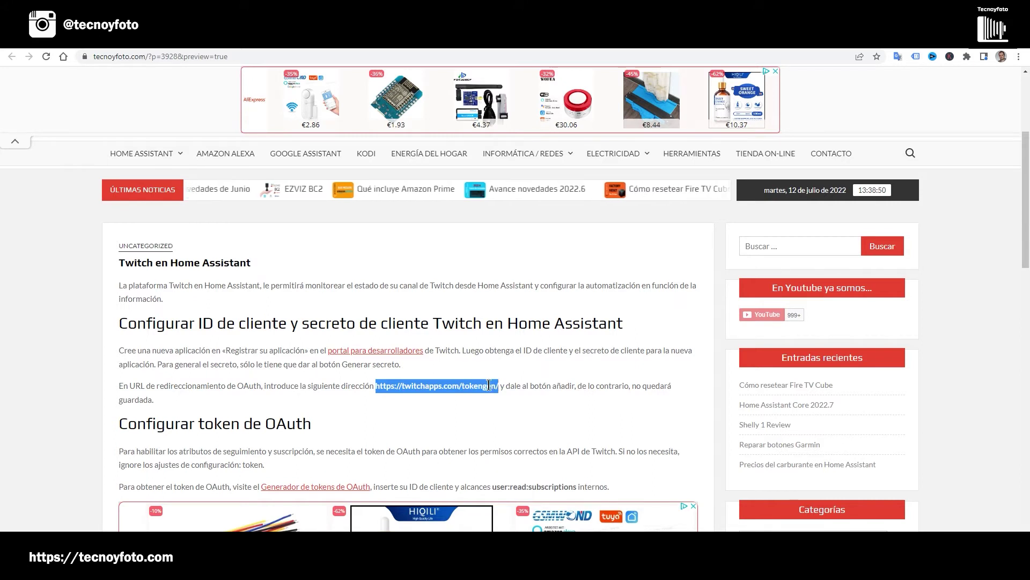
right_click(486, 386)
click(513, 394)
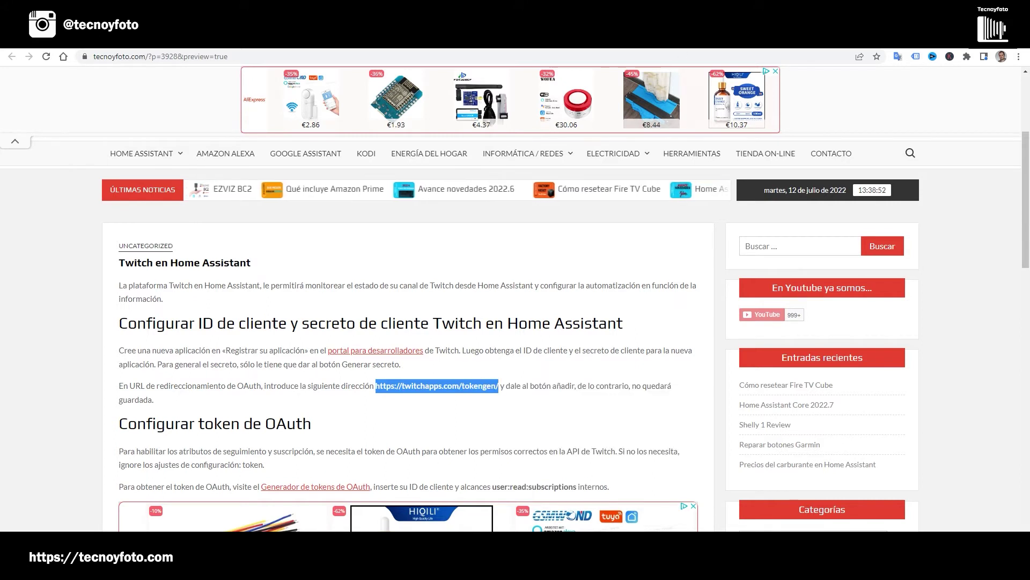
key(ctrl+Tab)
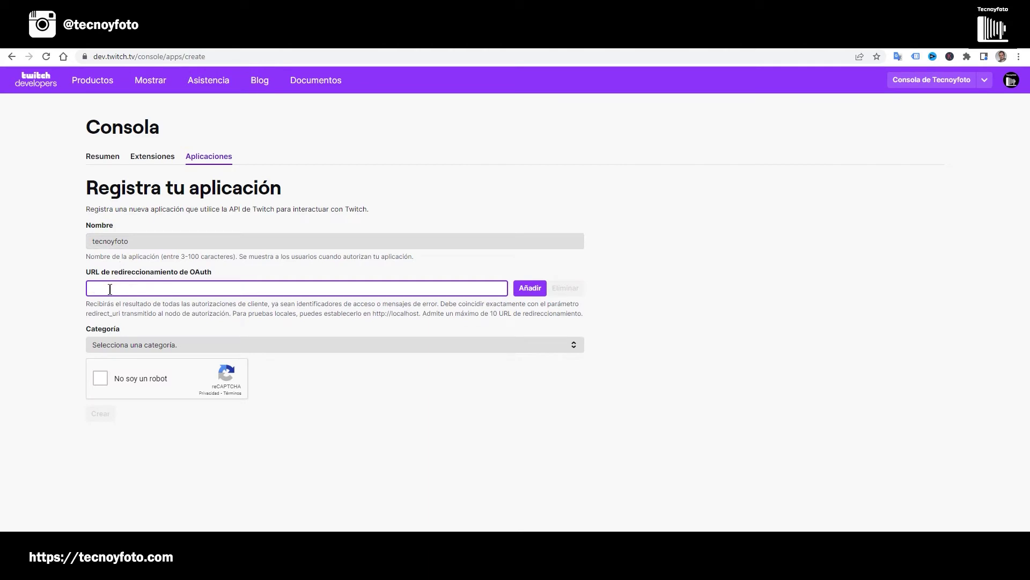
key(ctrl+v)
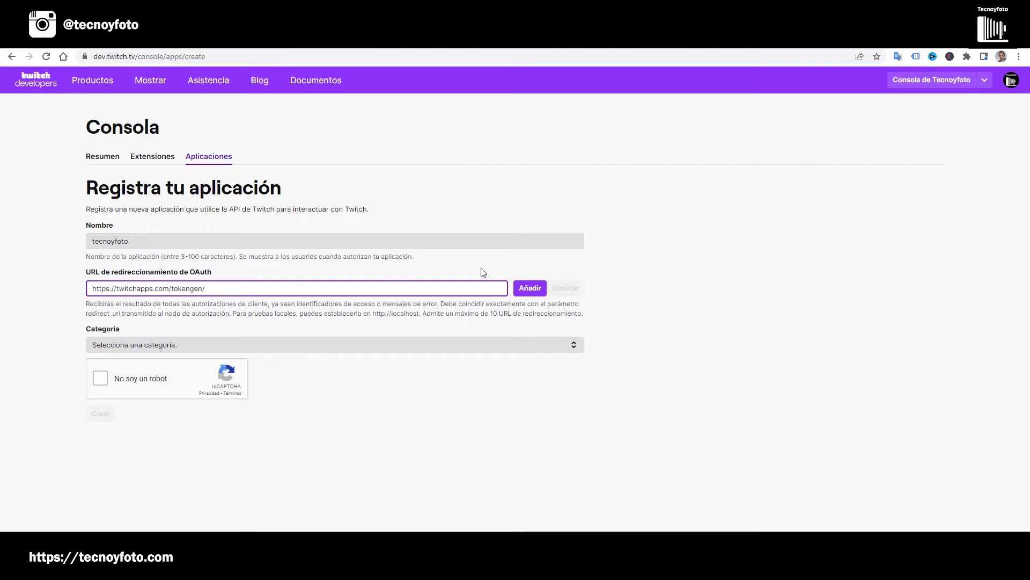
click(529, 290)
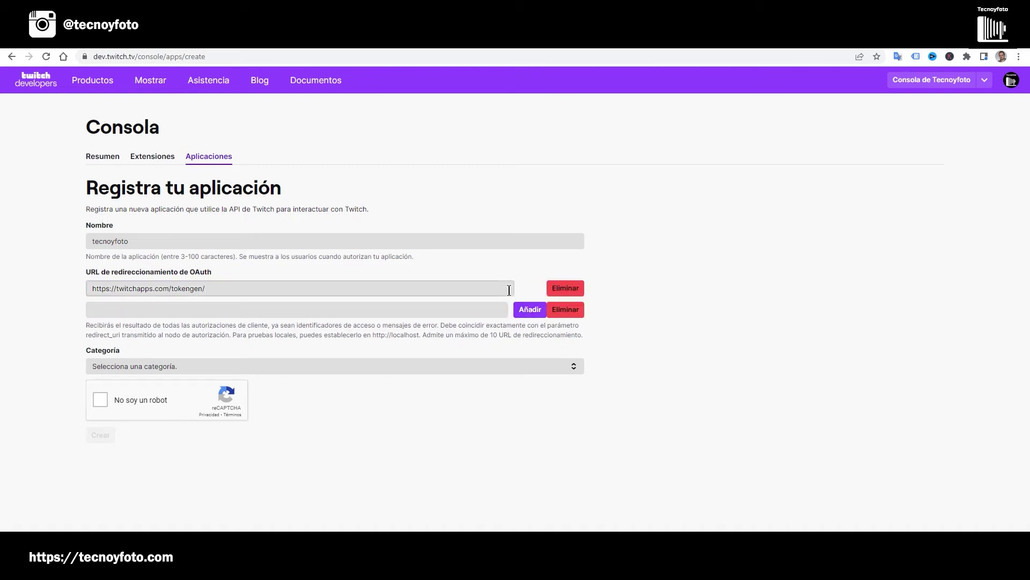
Choose the Website Integration category, pass the reCAPTCHA check, and create the app.
click(140, 370)
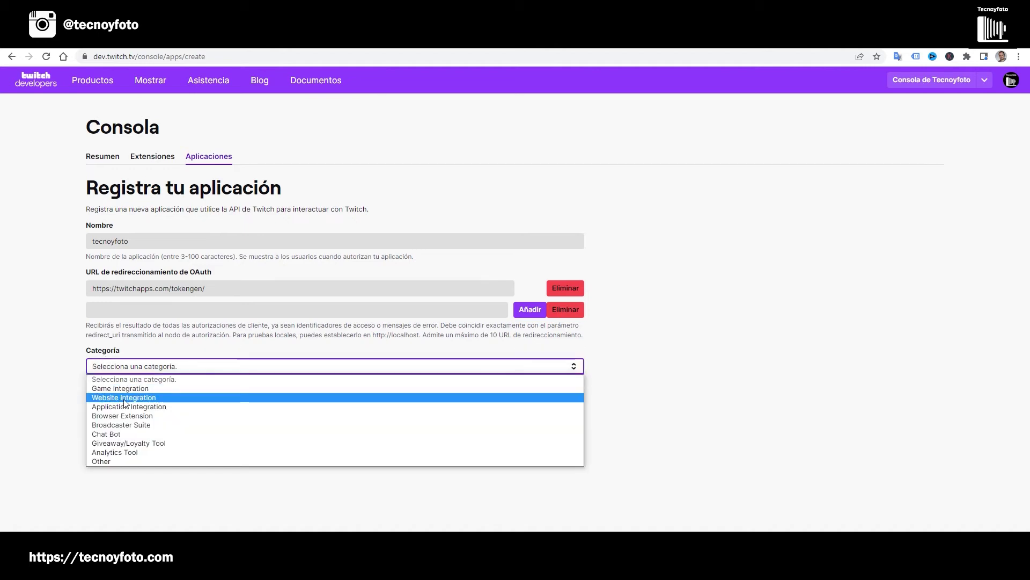
click(139, 397)
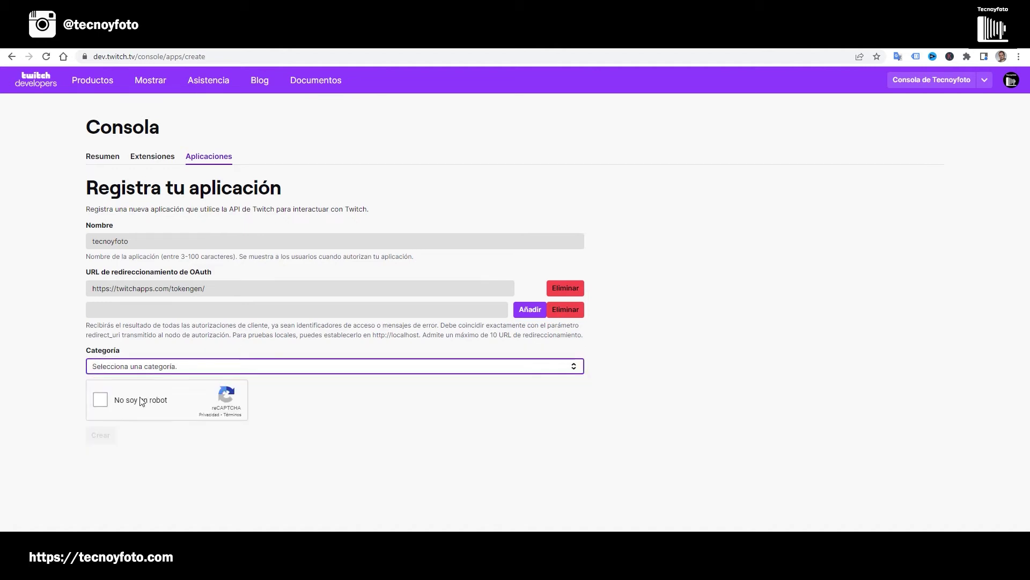
click(104, 408)
click(102, 437)
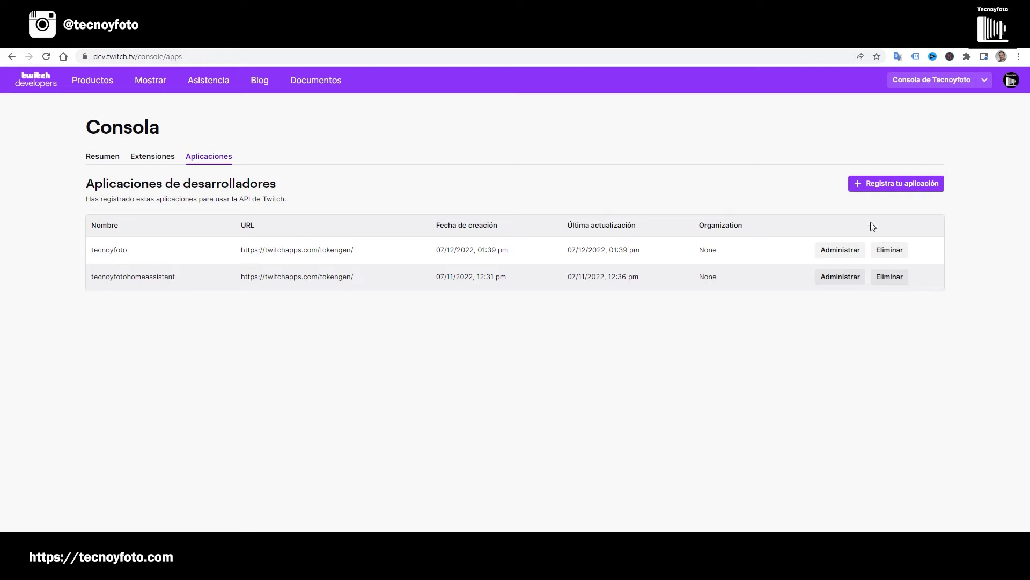
On tecnoyfoto's management page, generate and confirm a new client secret, then return to the blog tab.
click(840, 250)
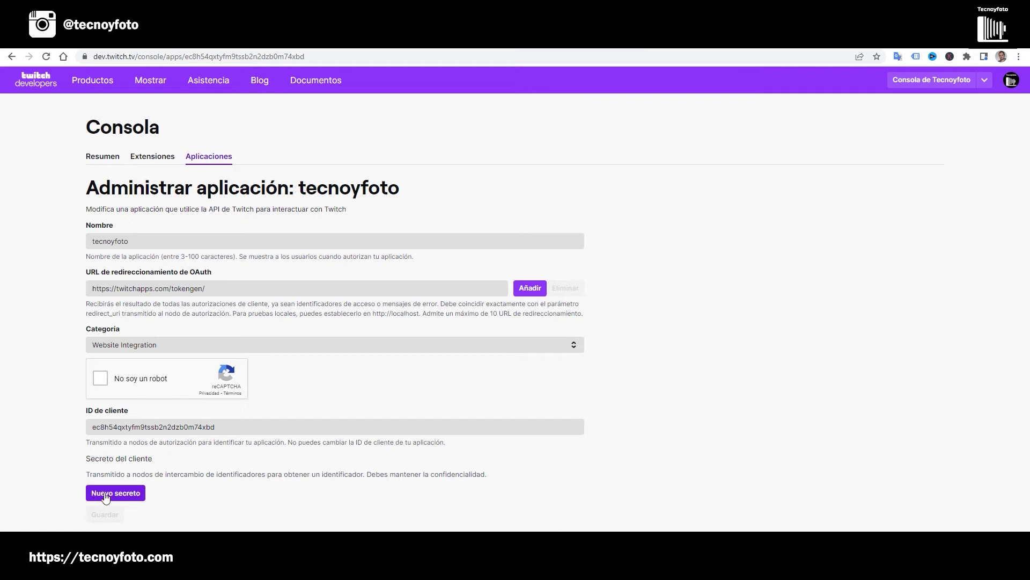
click(113, 493)
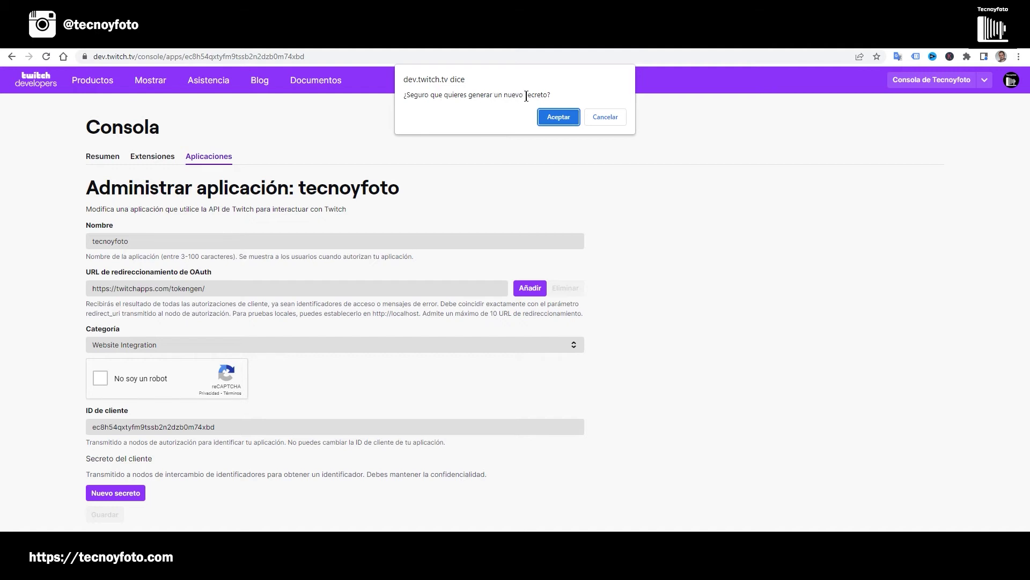
click(561, 117)
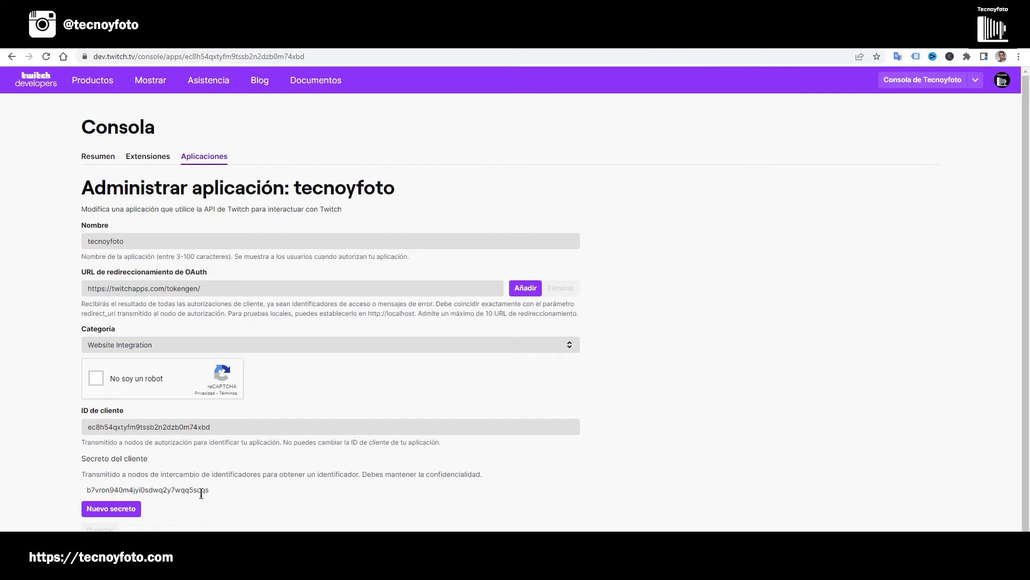
key(ctrl+Tab)
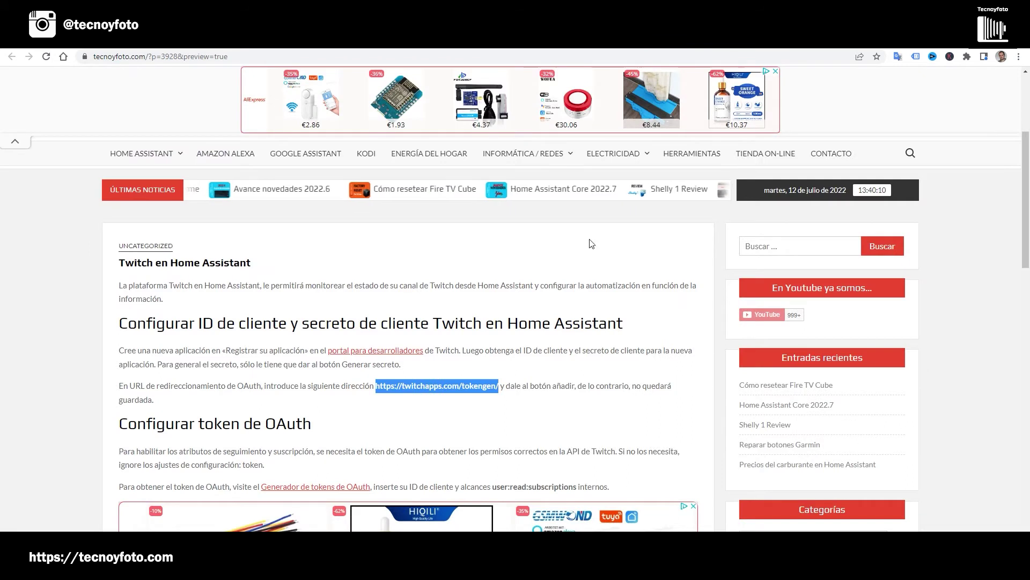
Open the Twitch token generator and paste the app's client ID into Identificación del cliente.
scroll(588, 244, down, 1)
click(388, 314)
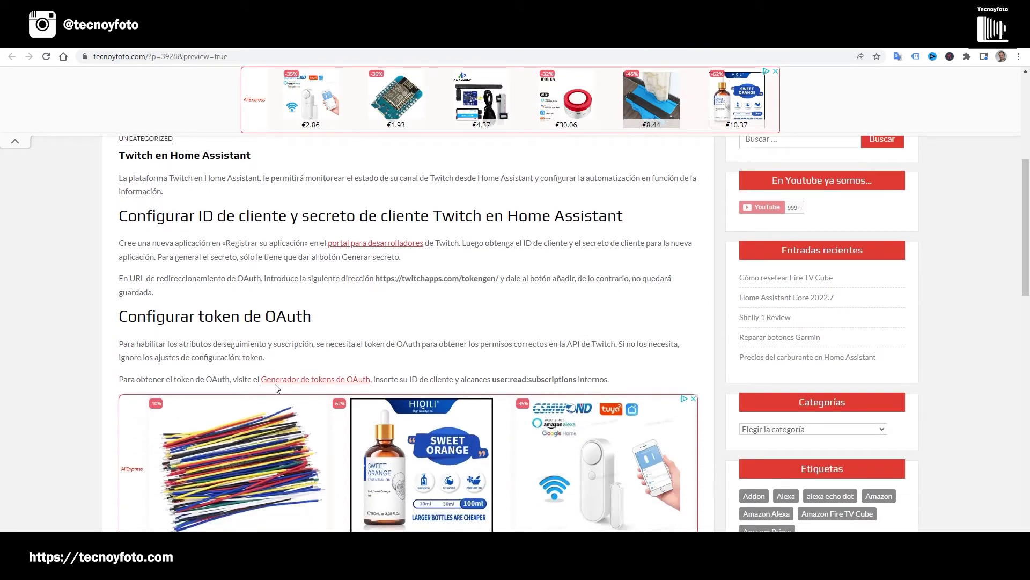
click(339, 382)
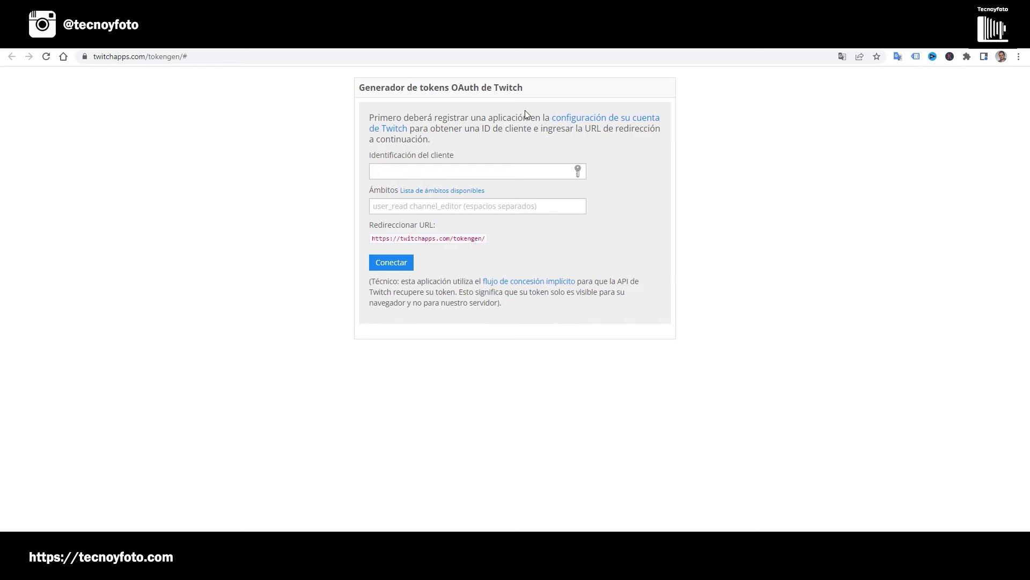
click(796, 49)
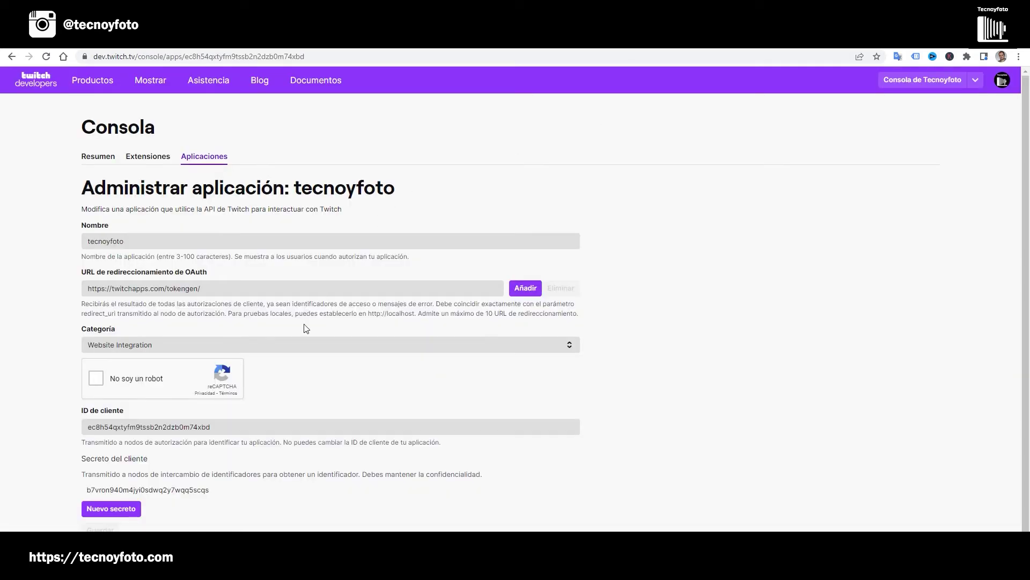
drag(215, 427, 77, 434)
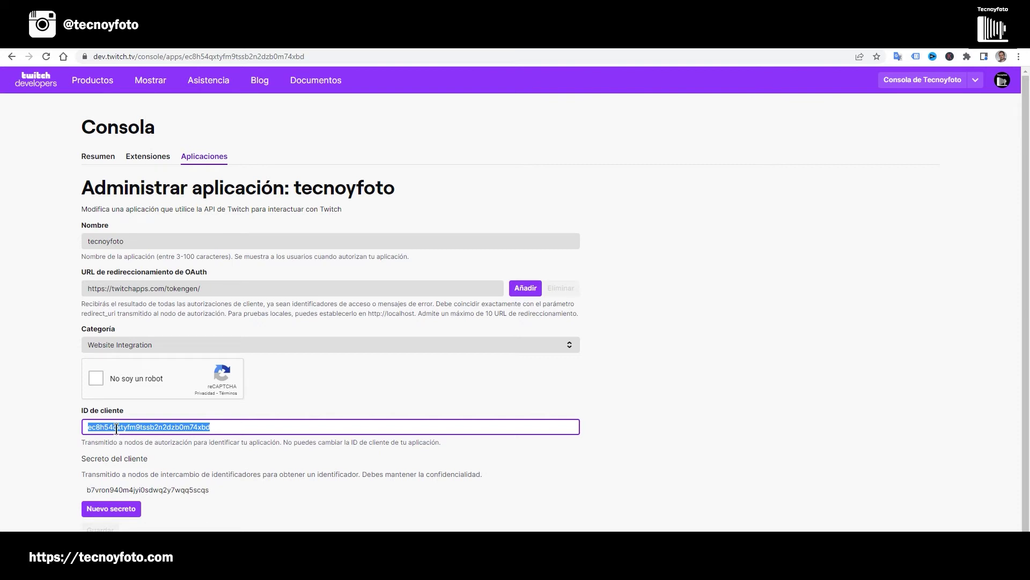
key(ctrl+Tab)
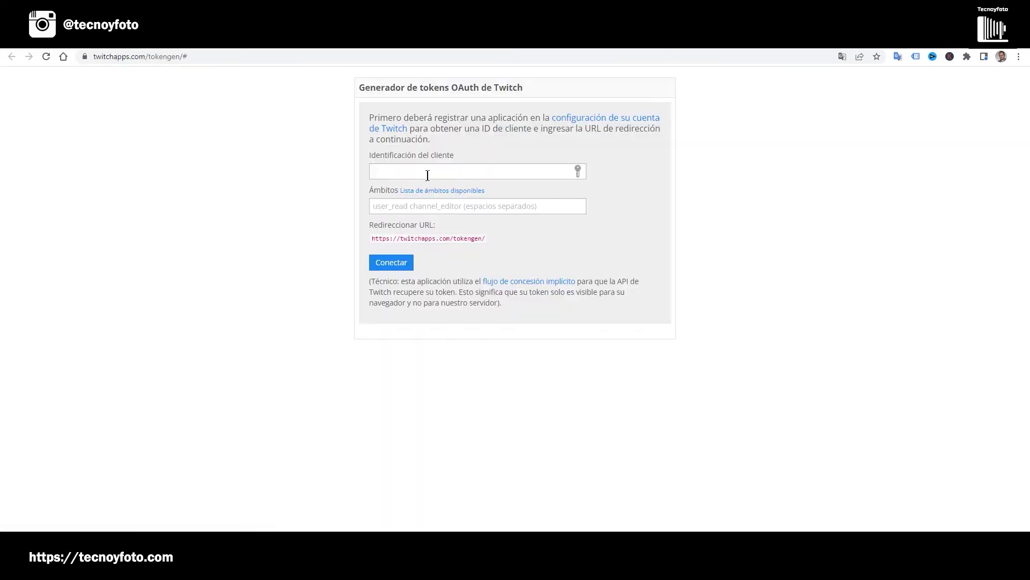
click(409, 169)
key(ctrl+v)
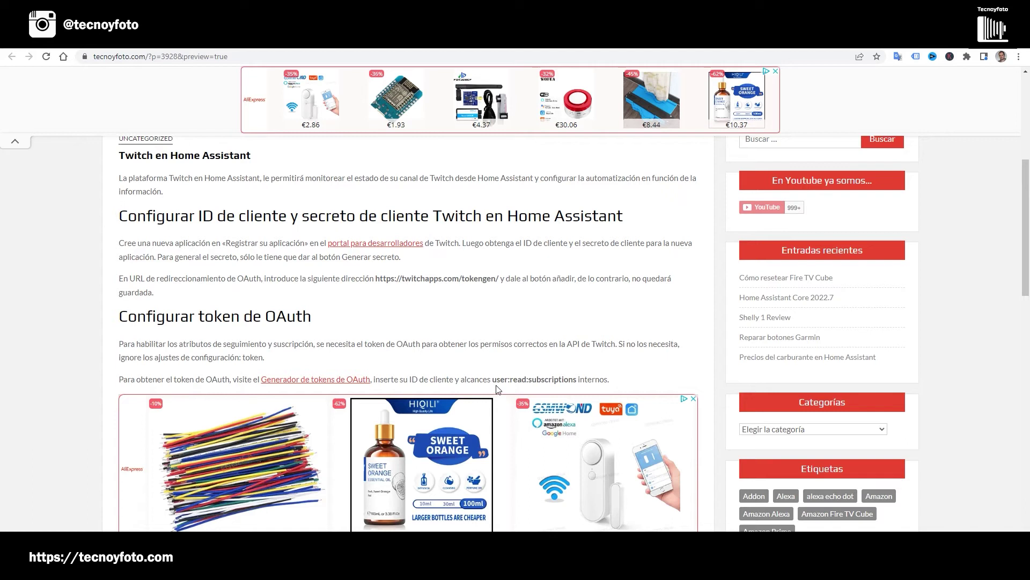
Copy the user:read:subscriptions scope from the article into the Ámbitos field.
drag(492, 379, 577, 380)
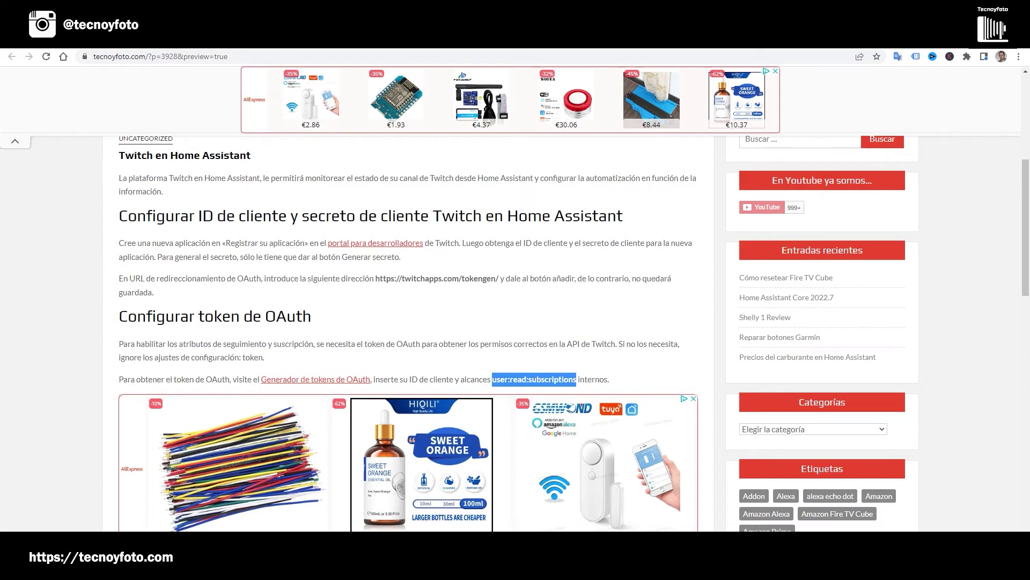
click(712, 47)
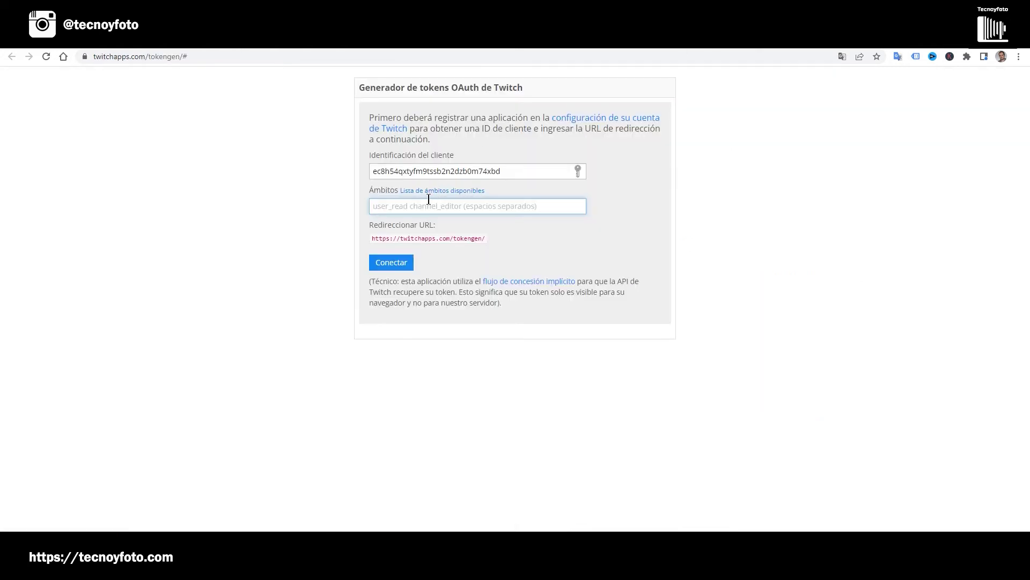
key(ctrl+v)
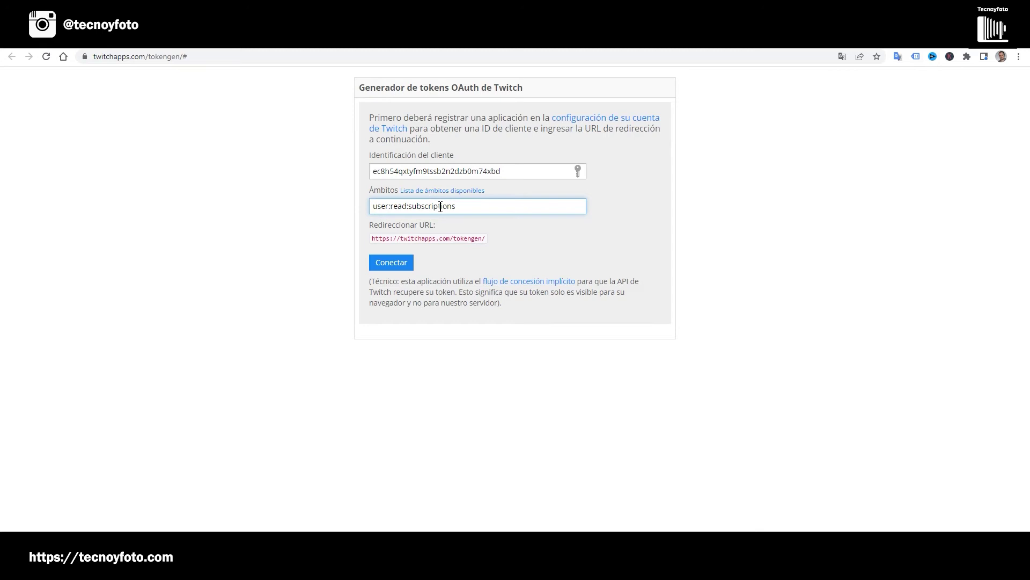
Connect on the token generator and authorize the tecnoyfoto app on Twitch.
click(391, 263)
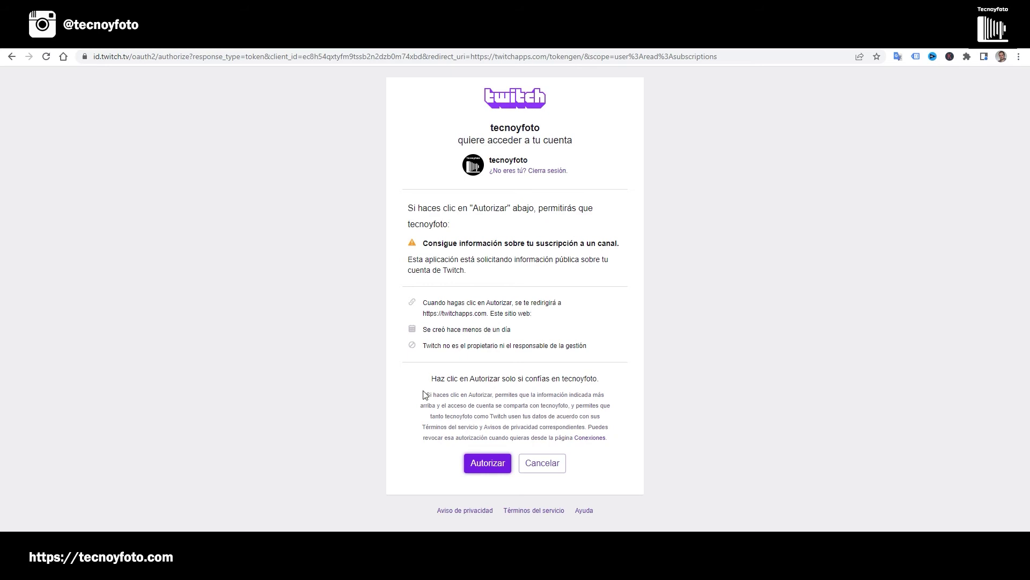
click(491, 468)
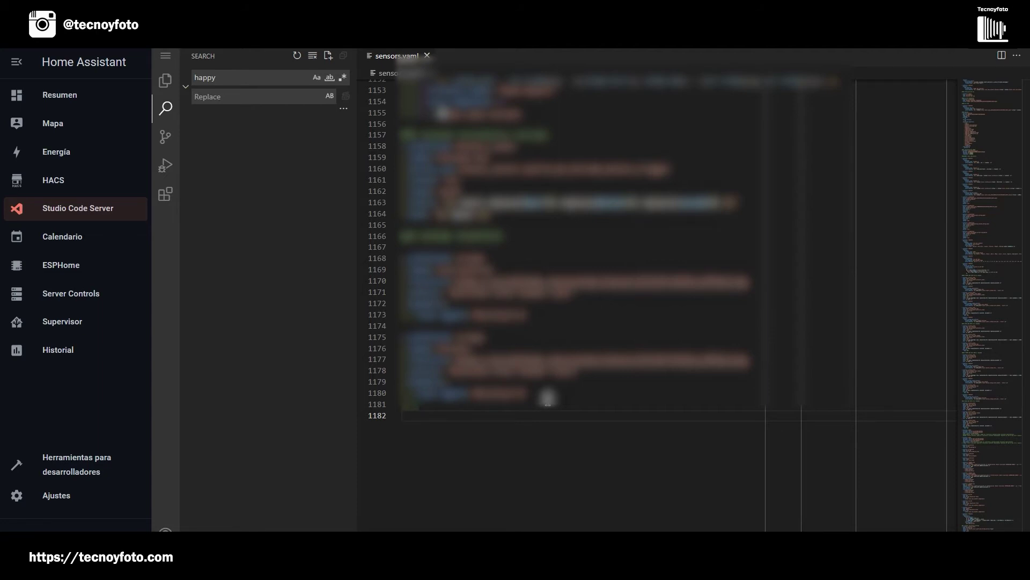
Paste the ### TWITCH block with !secret credentials and channels TheGrefg, ibai, auronplay into sensors.yaml.
key(ctrl+v)
scroll(455, 398, down, 2)
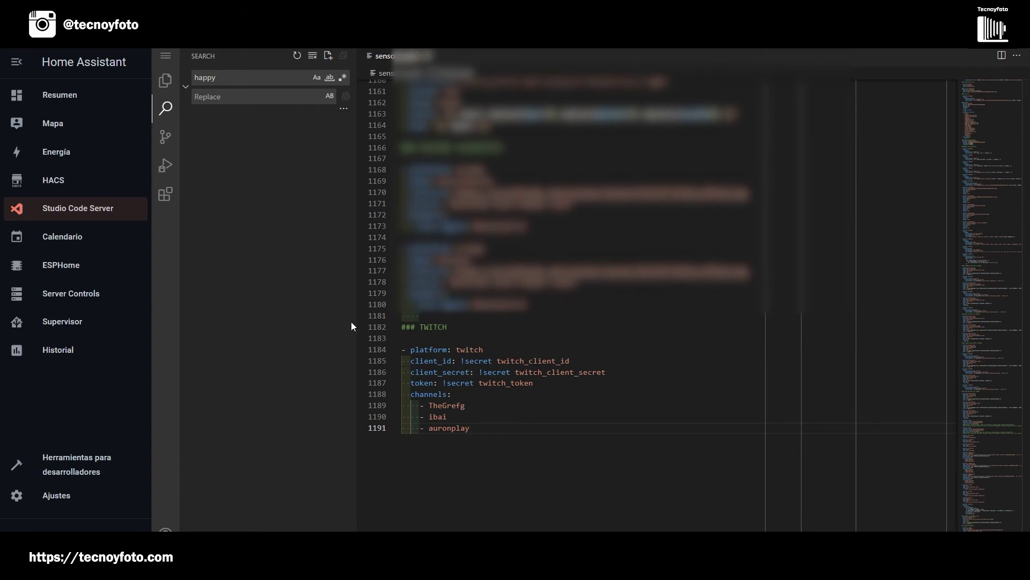
scroll(515, 398, down, 1)
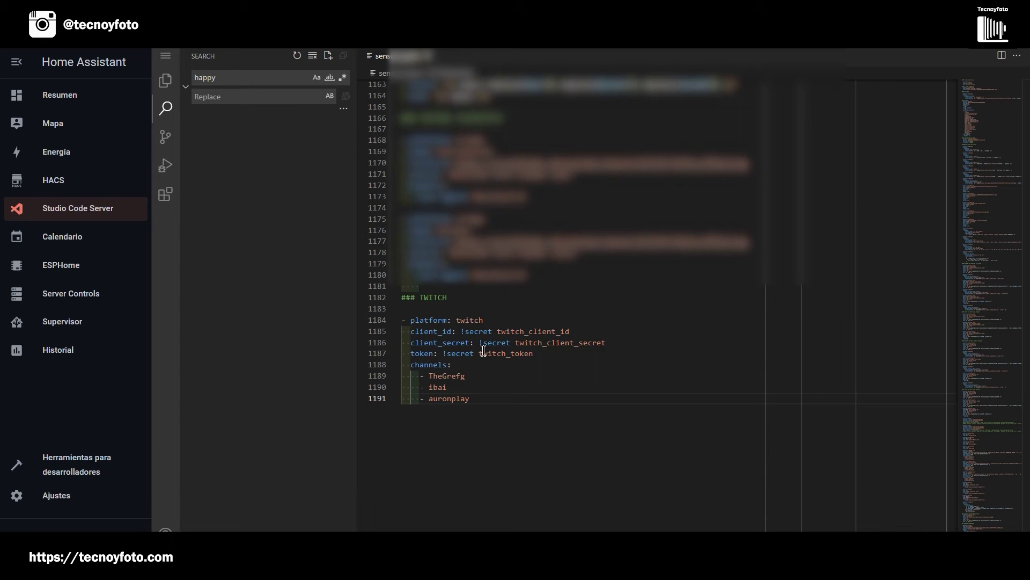
scroll(502, 359, down, 1)
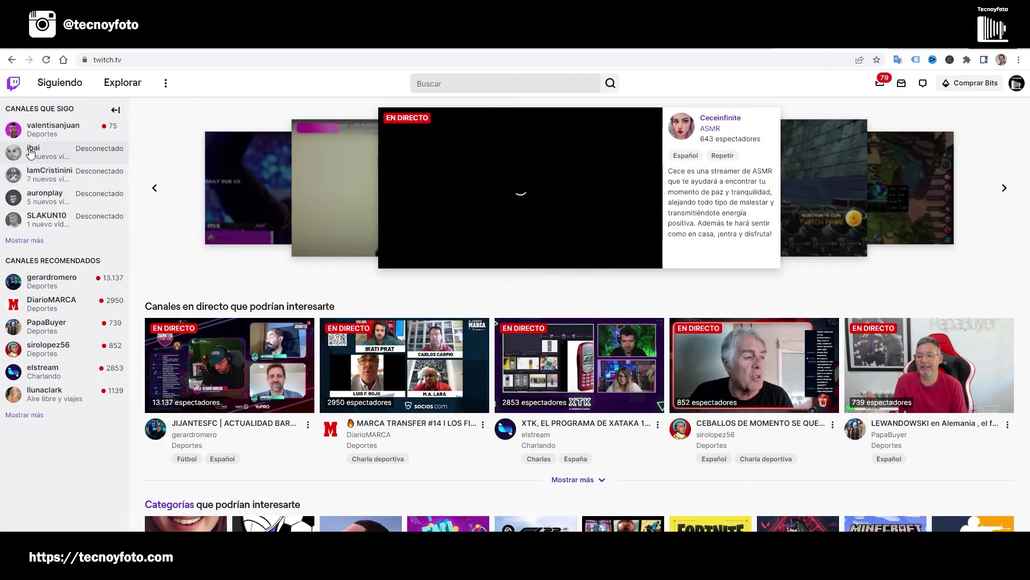
Open TheGrefg from the followed channels list and select the channel name to check its spelling.
click(34, 151)
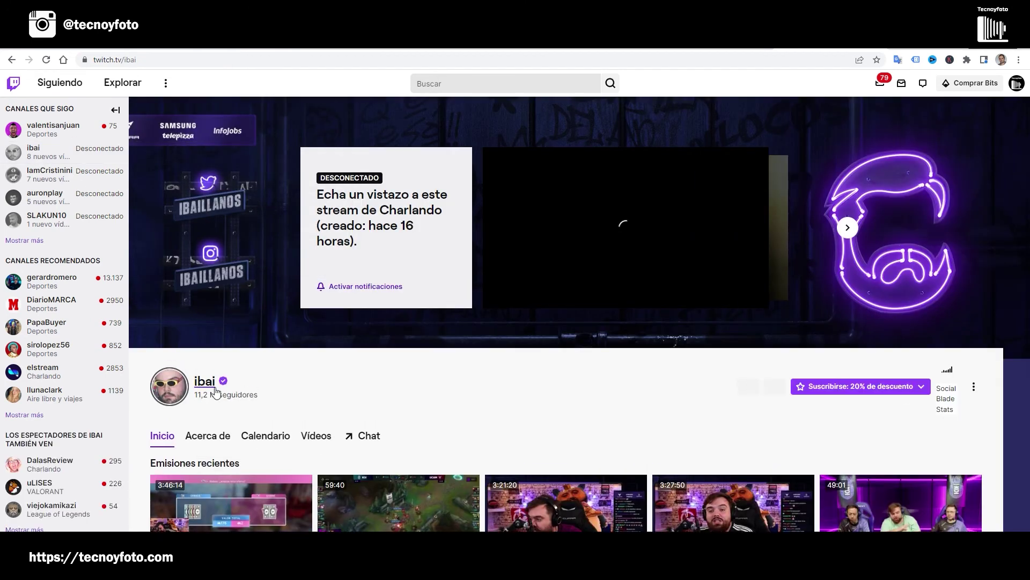
click(25, 240)
click(37, 243)
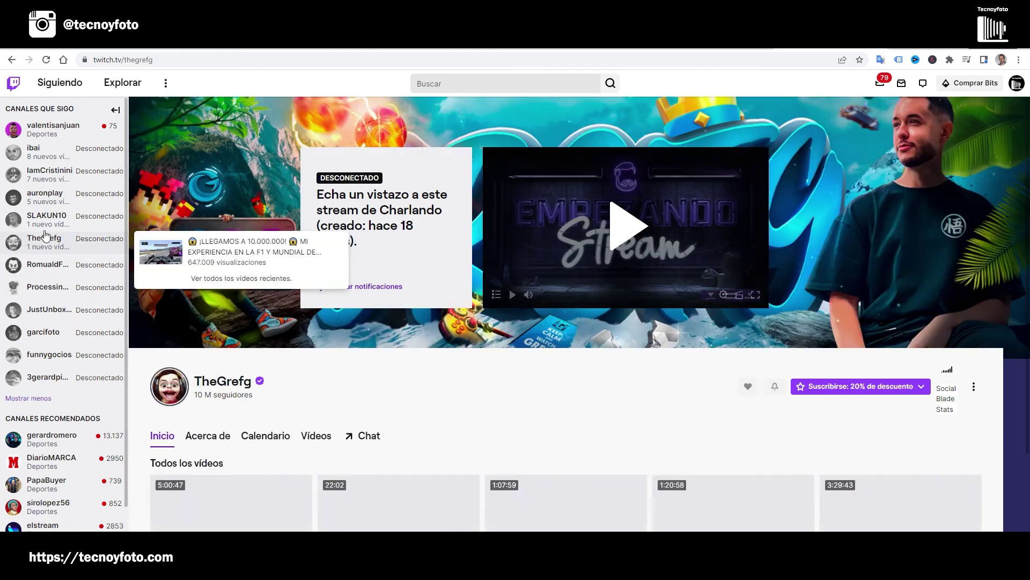
drag(194, 380, 249, 382)
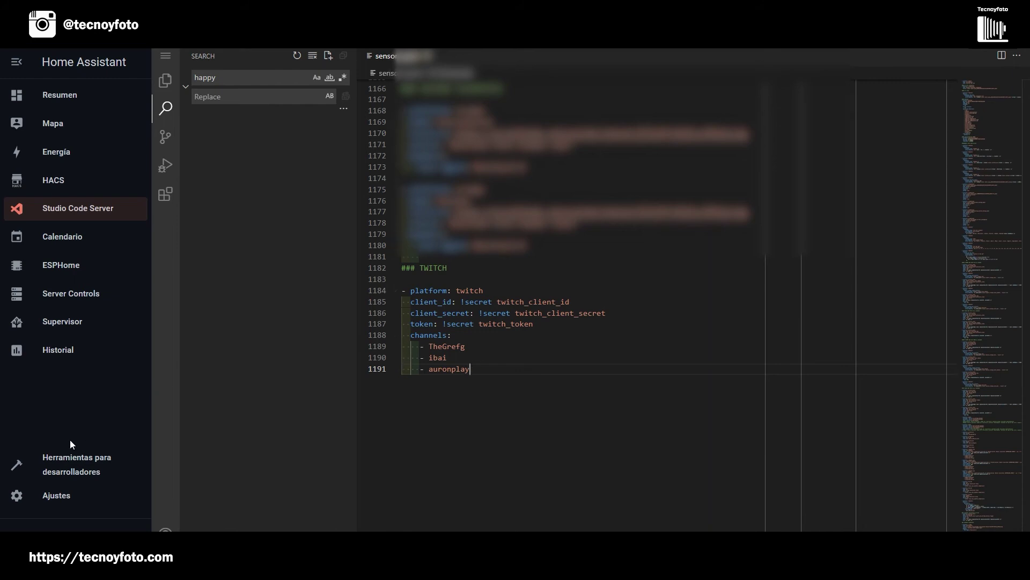
Run VERIFICAR CONFIGURACIÓN in Developer Tools and confirm it reports ¡Configuración válida!
click(62, 466)
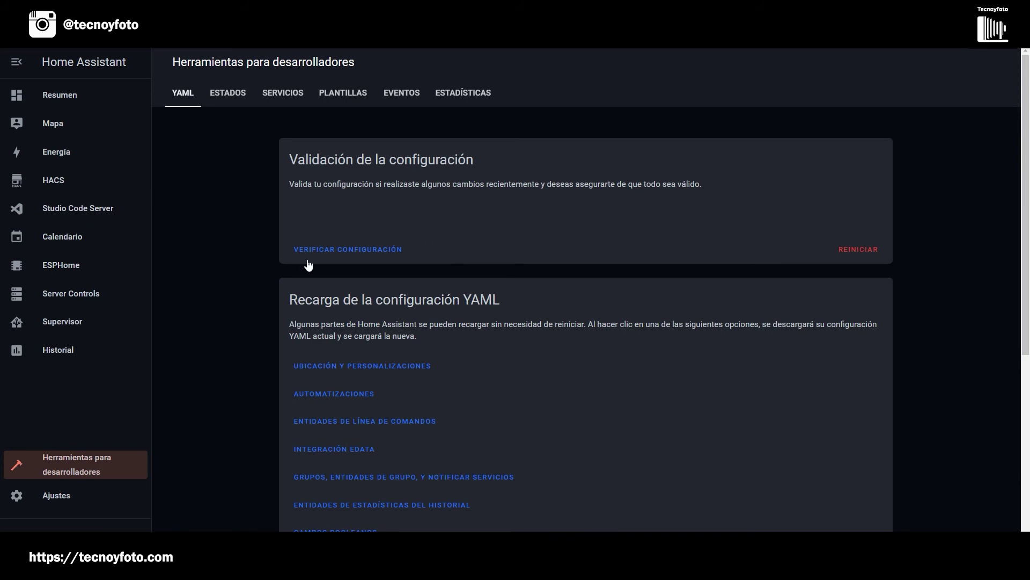
click(338, 250)
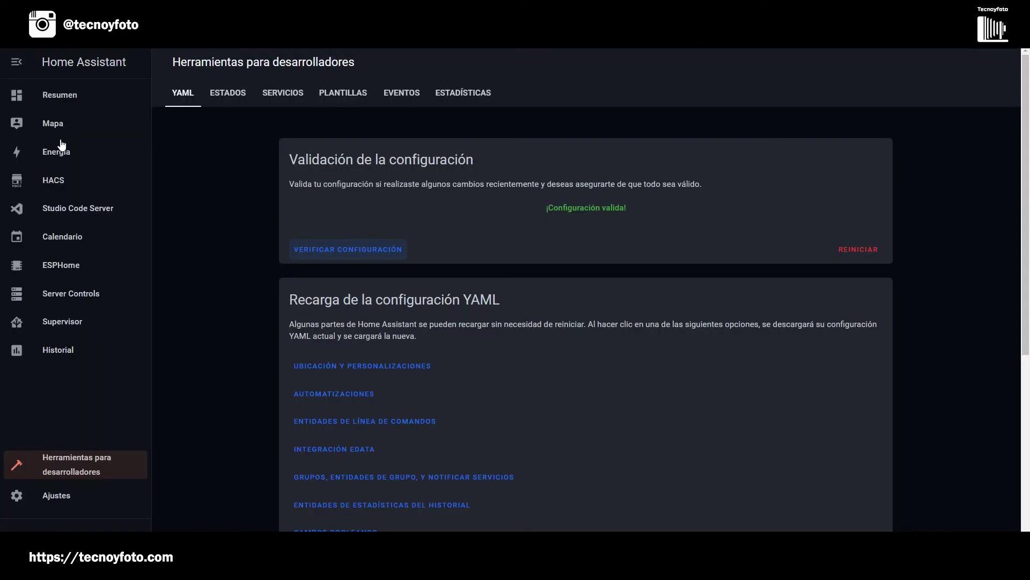
click(57, 102)
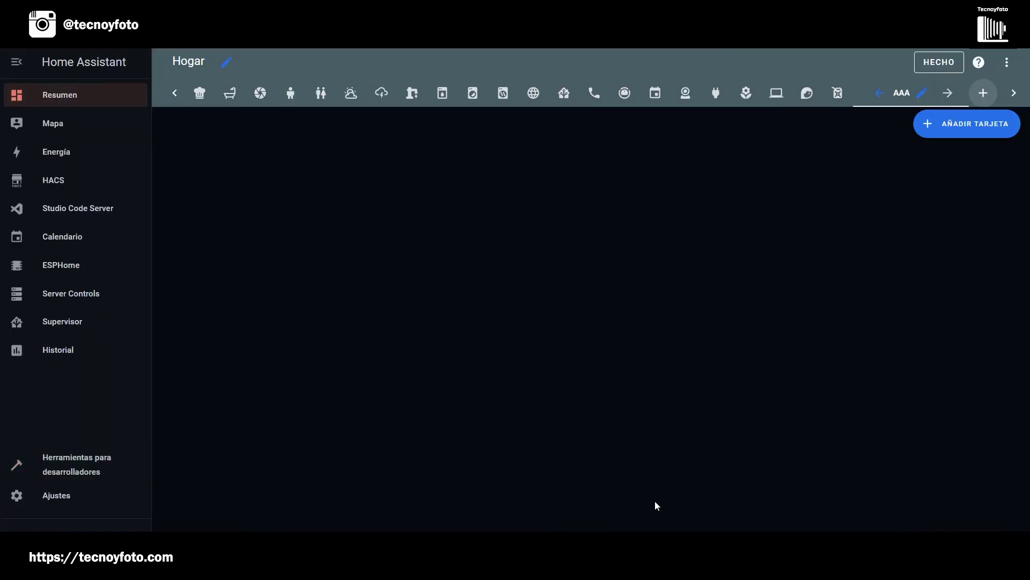
Add an Entities card and remove its sample entities Baño Grande, menjador and luces video.
click(972, 132)
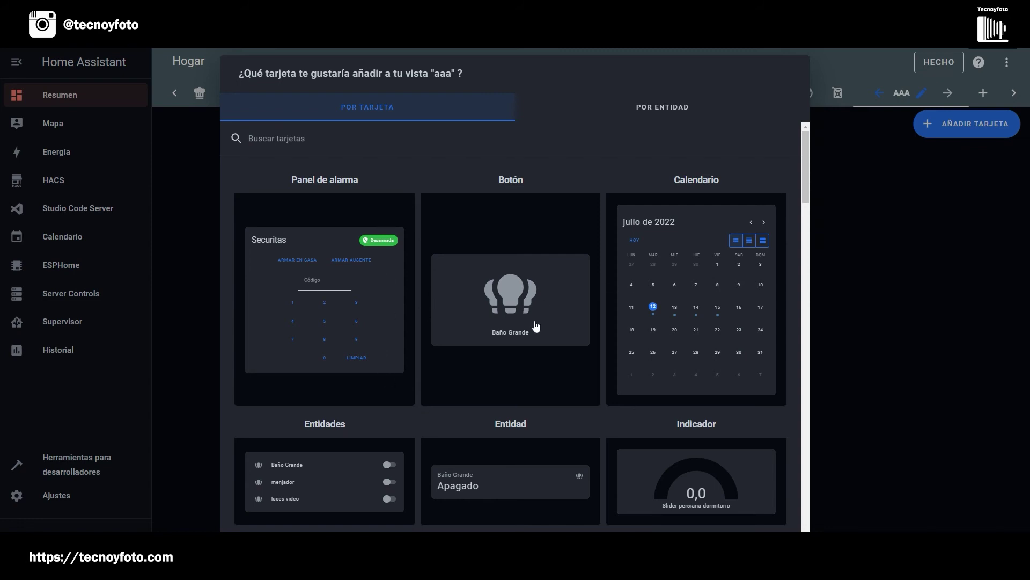
scroll(484, 344, down, 2)
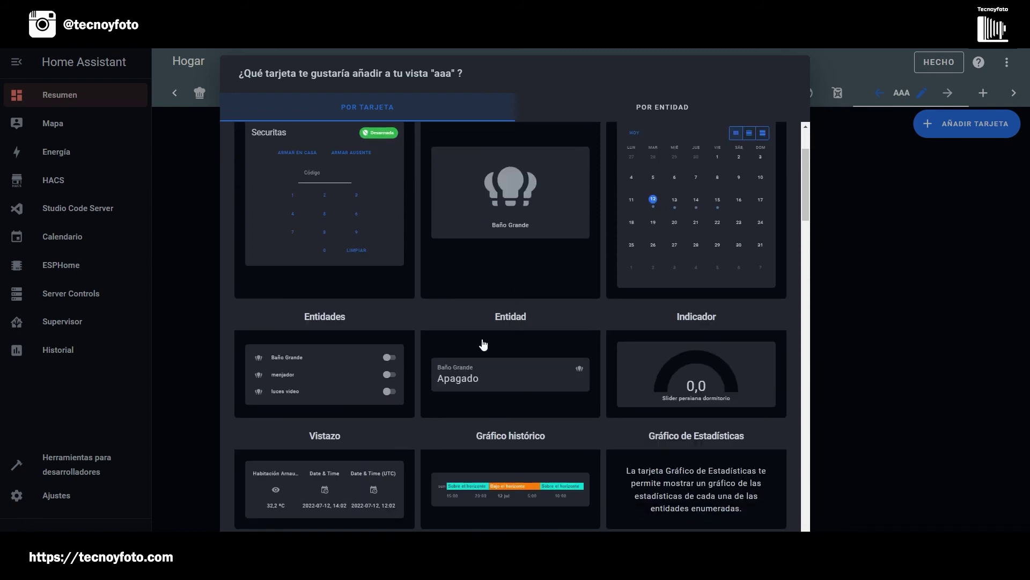
click(311, 374)
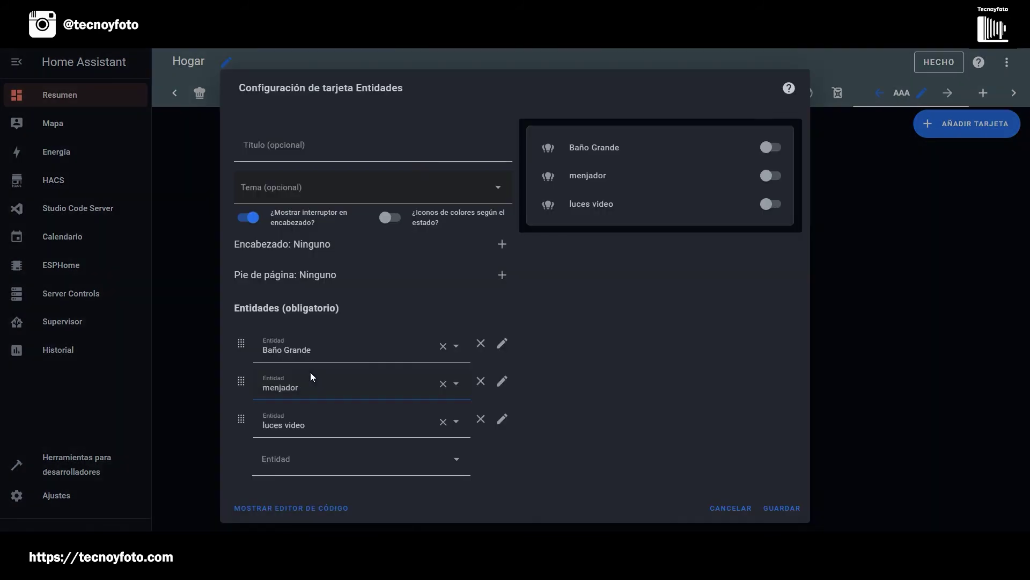
click(443, 346)
click(443, 346)
click(443, 346)
Add sensor.thegrefg, sensor.ibai and sensor.auronplay, title the card Twitch, and save it.
click(369, 346)
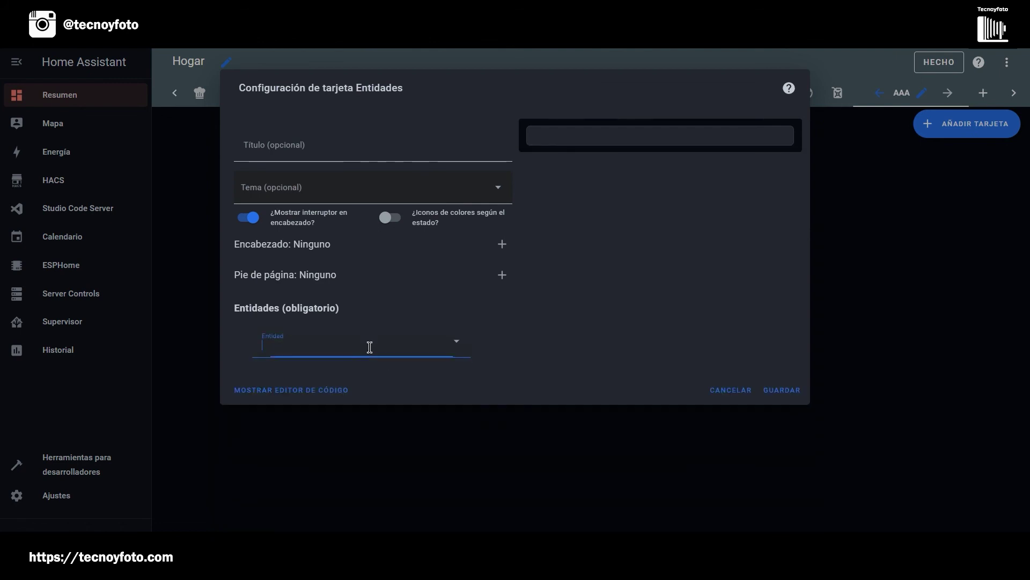
text(theg)
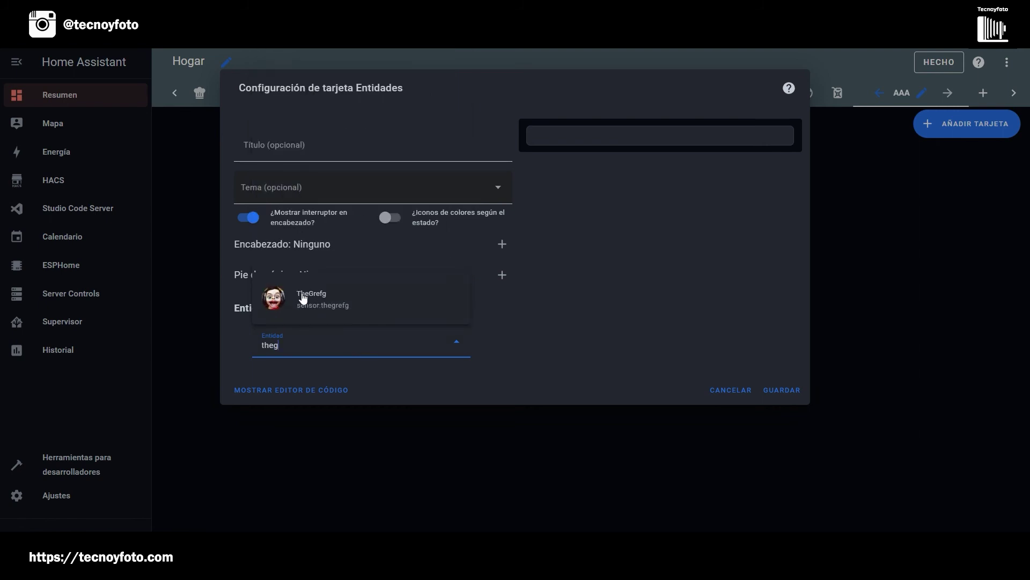
click(304, 294)
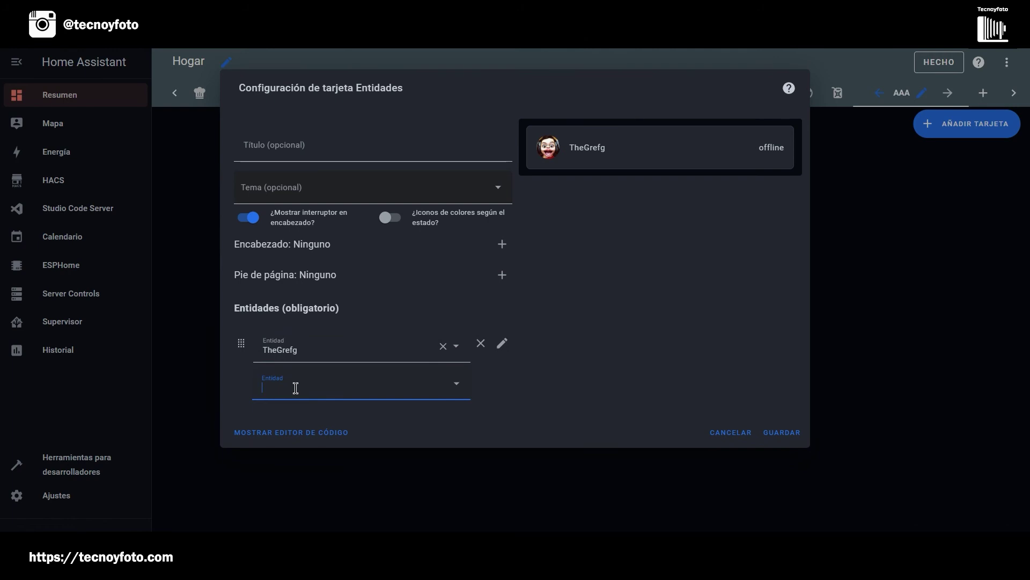
text(ibai)
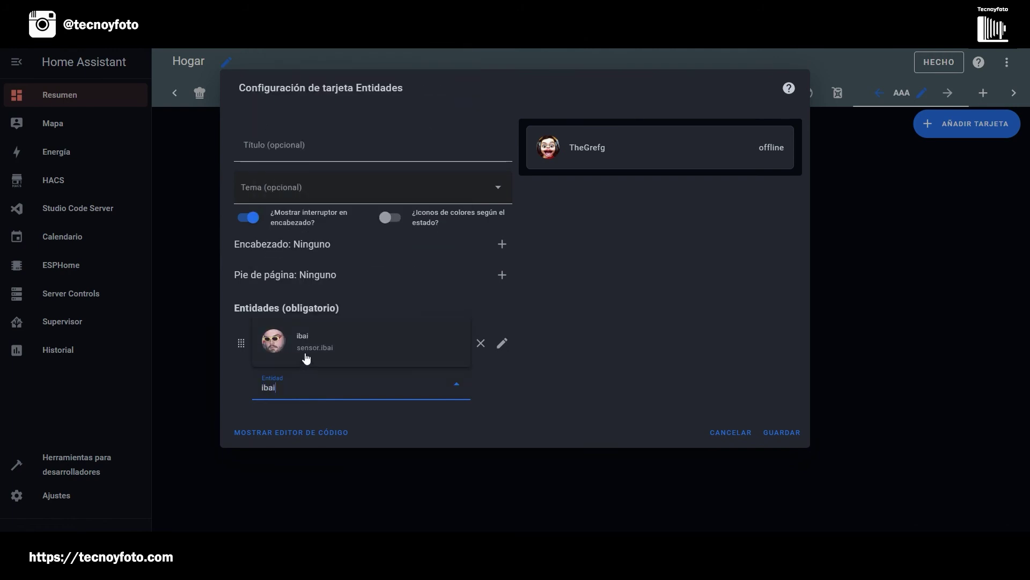
click(308, 342)
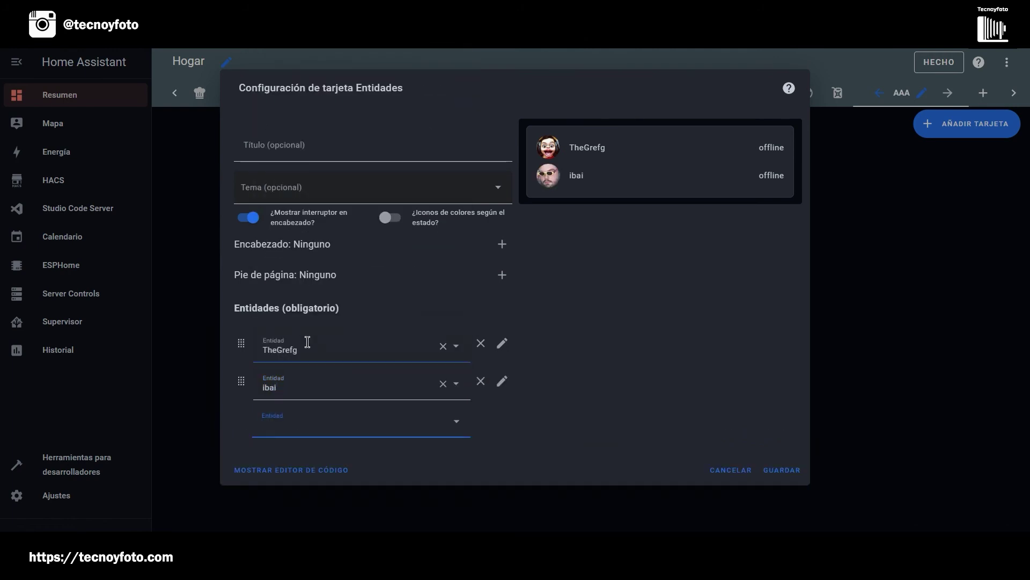
text(aur)
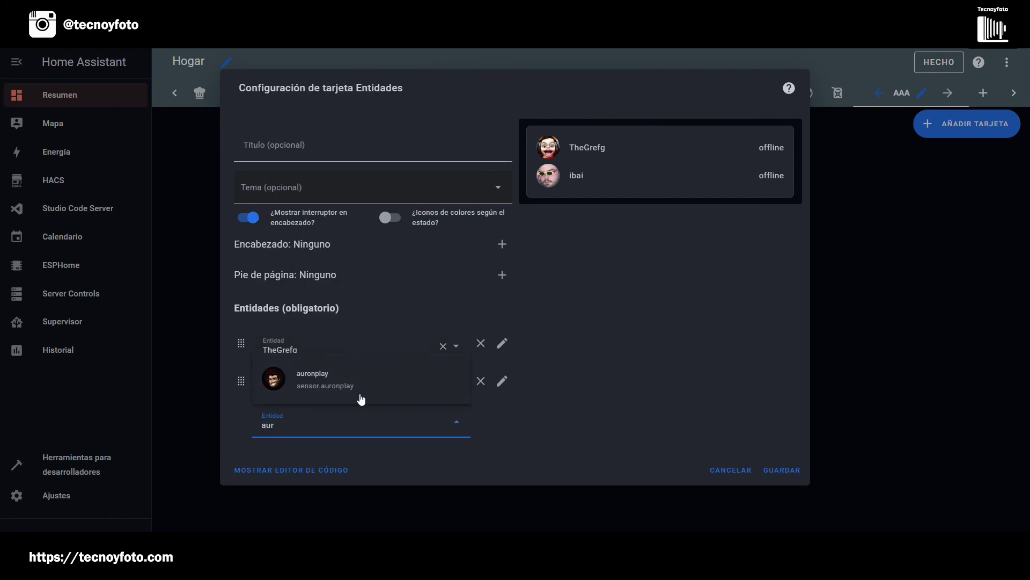
click(343, 397)
click(306, 143)
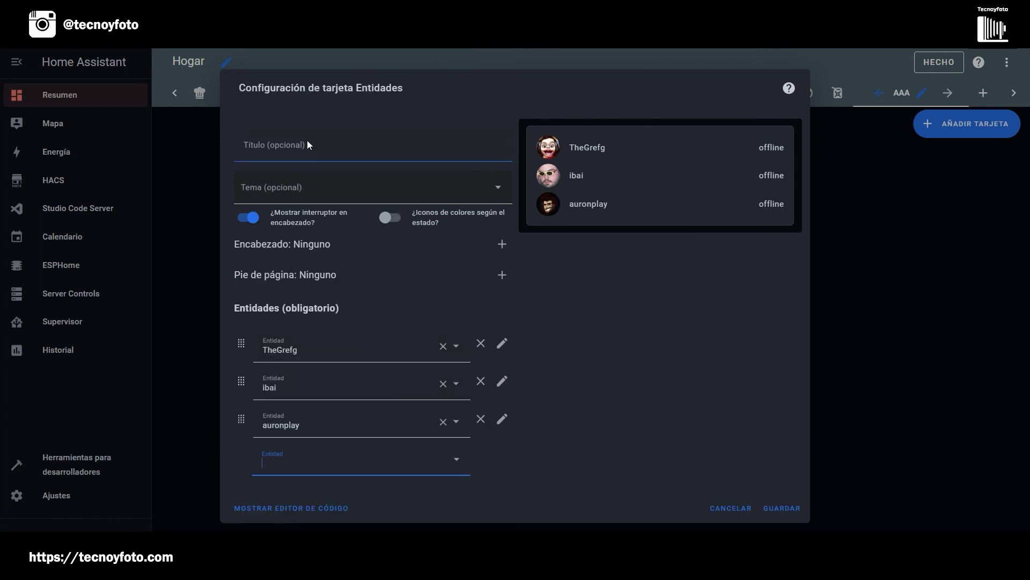
text(T)
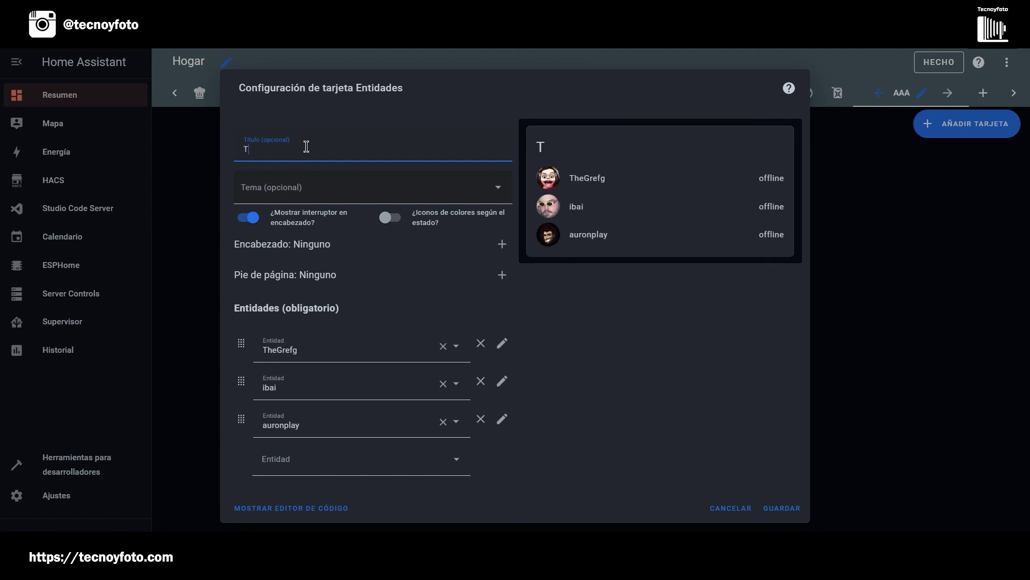
text(witch)
click(782, 508)
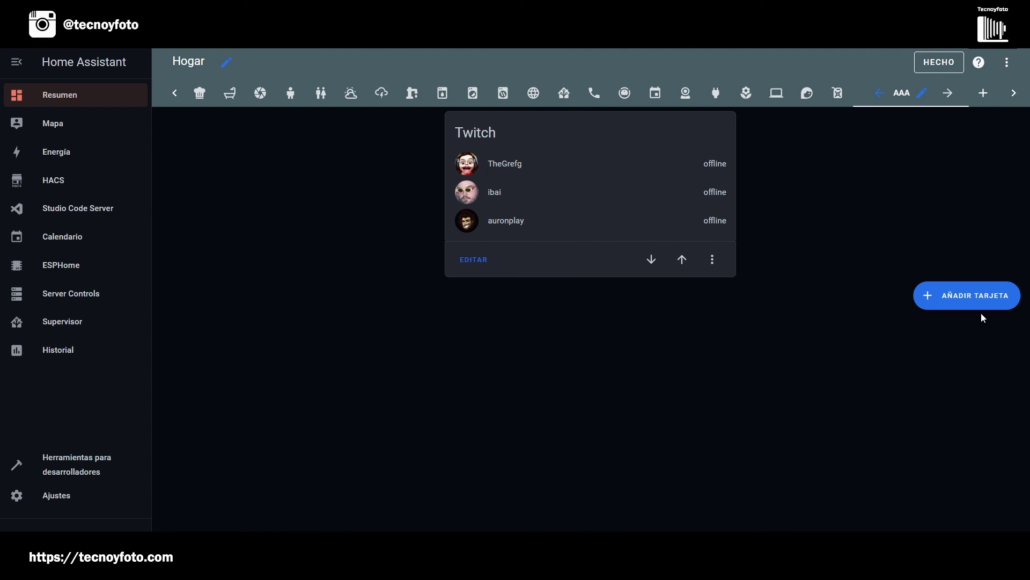
Add a Glance (Vistazo) card and remove its three sample entities.
click(988, 299)
scroll(430, 400, down, 3)
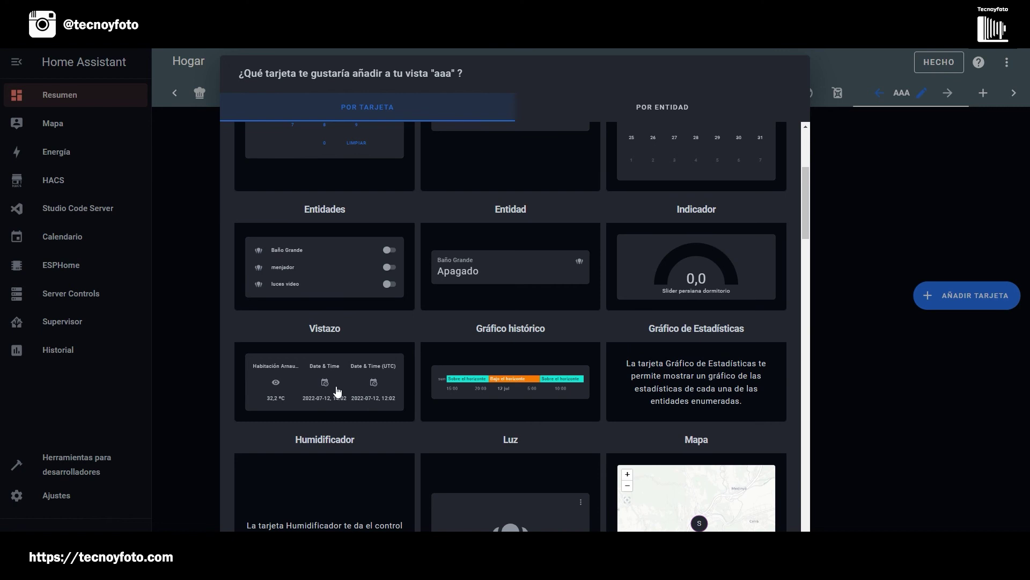
click(342, 389)
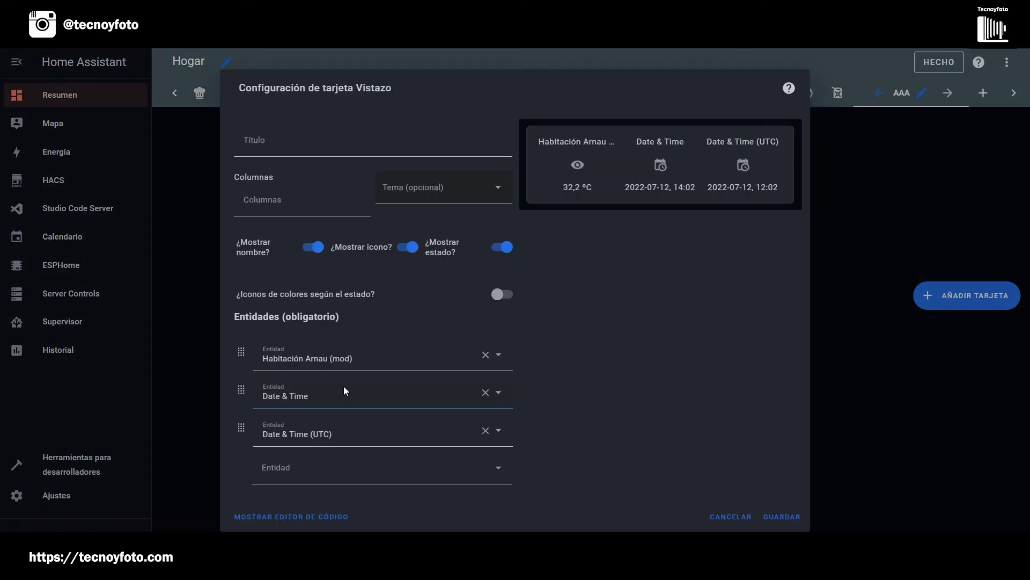
click(486, 355)
click(486, 356)
click(486, 356)
Add the TheGrefg, ibai and auronplay sensors, title the card twitch, and save it.
click(396, 350)
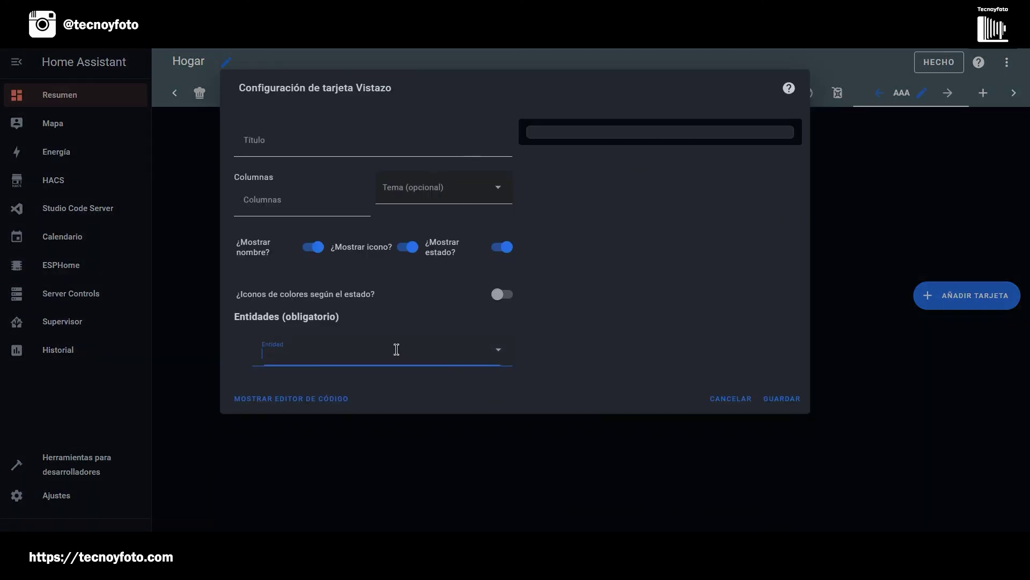
text(g)
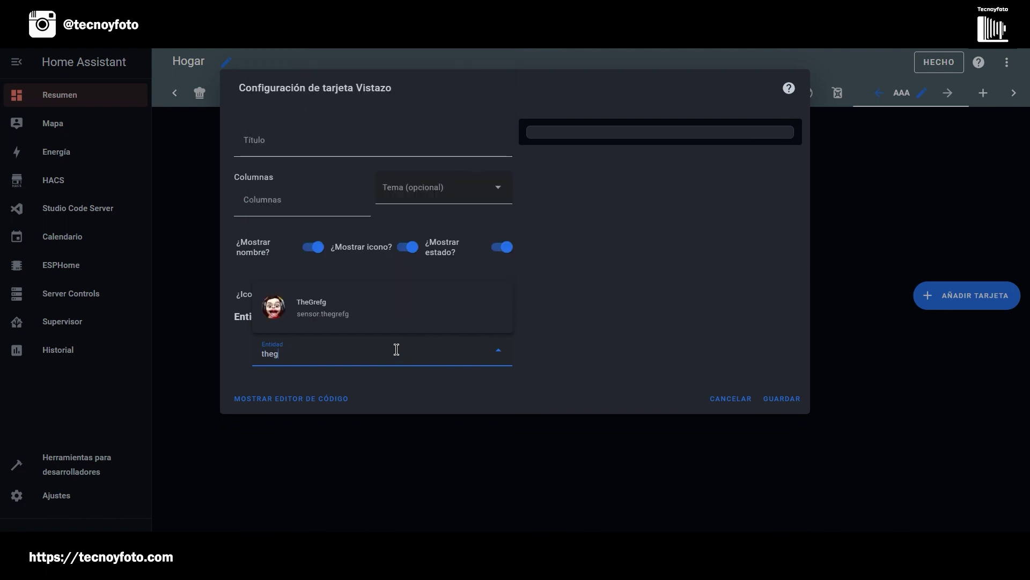
click(288, 308)
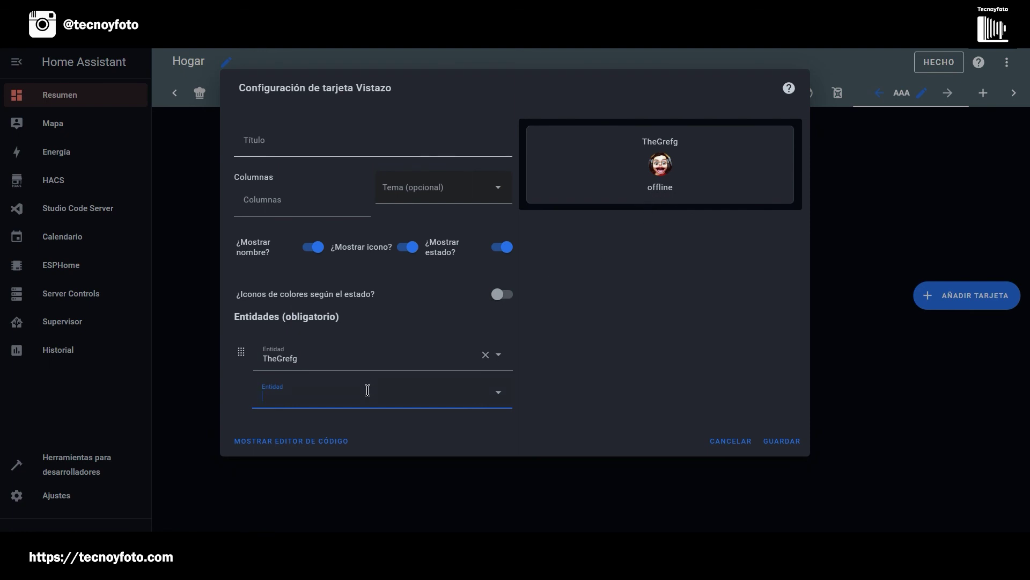
text(ibai)
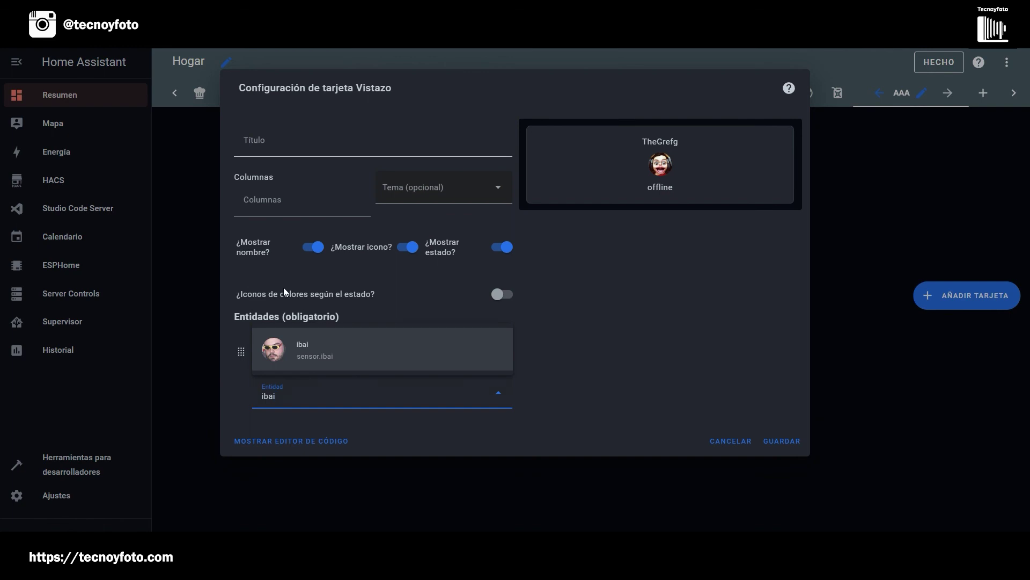
click(306, 347)
text(auron)
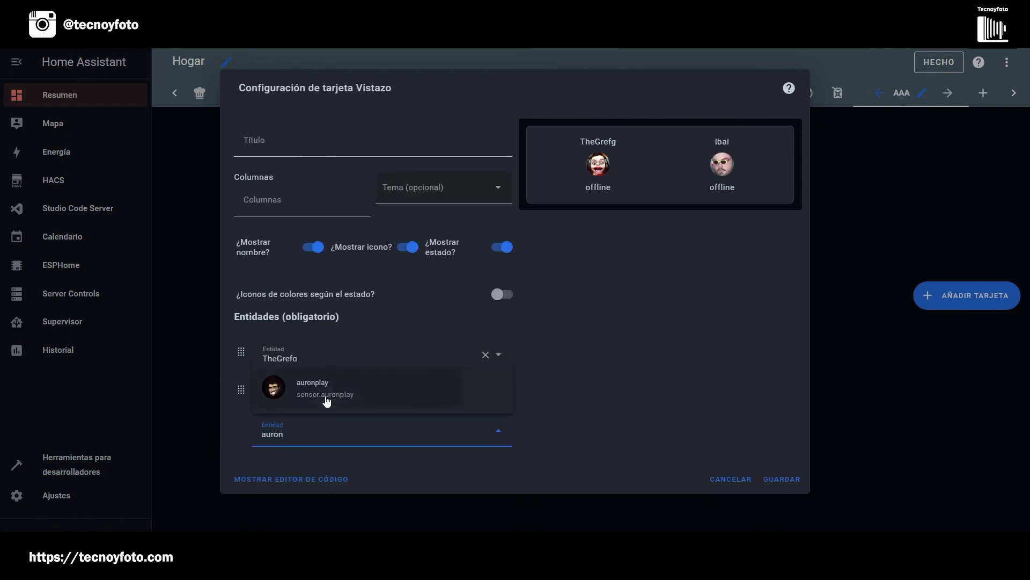
click(326, 400)
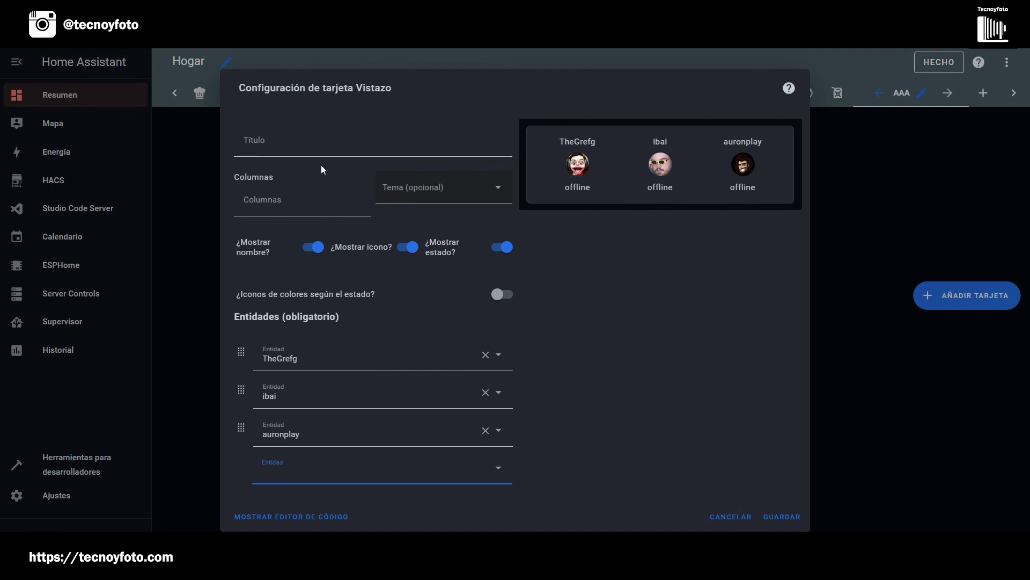
click(302, 143)
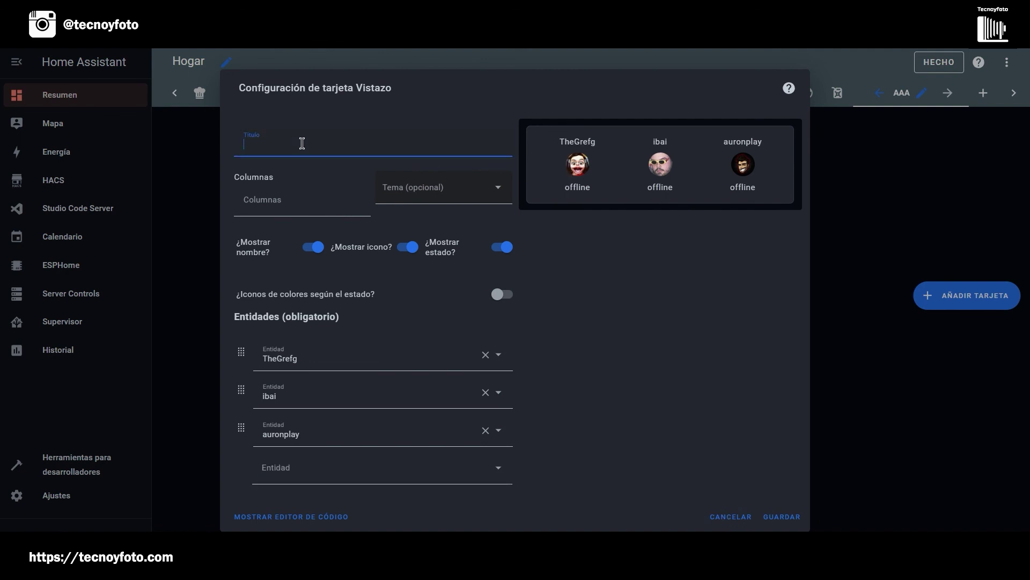
text(the)
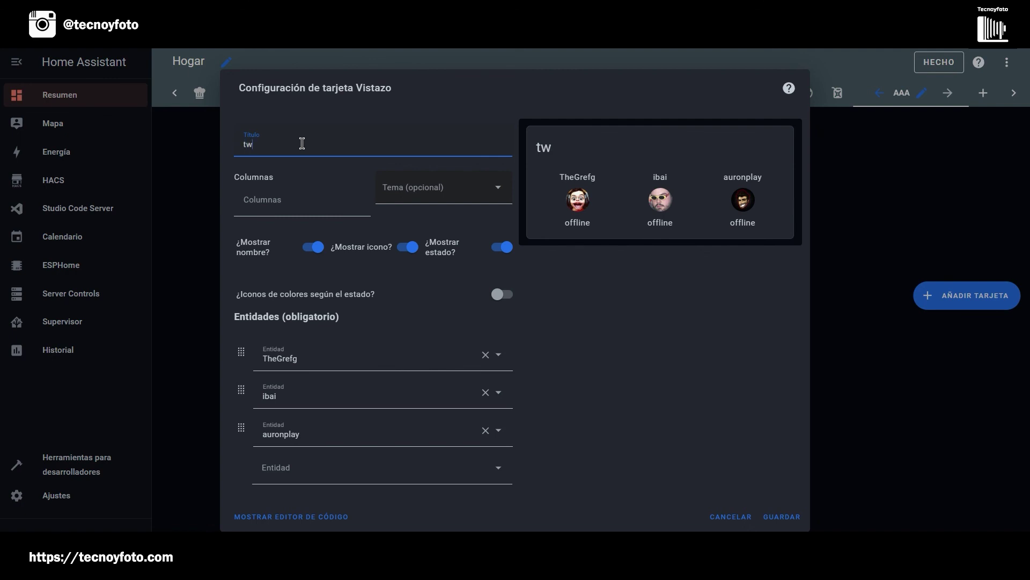
text(ch)
click(782, 517)
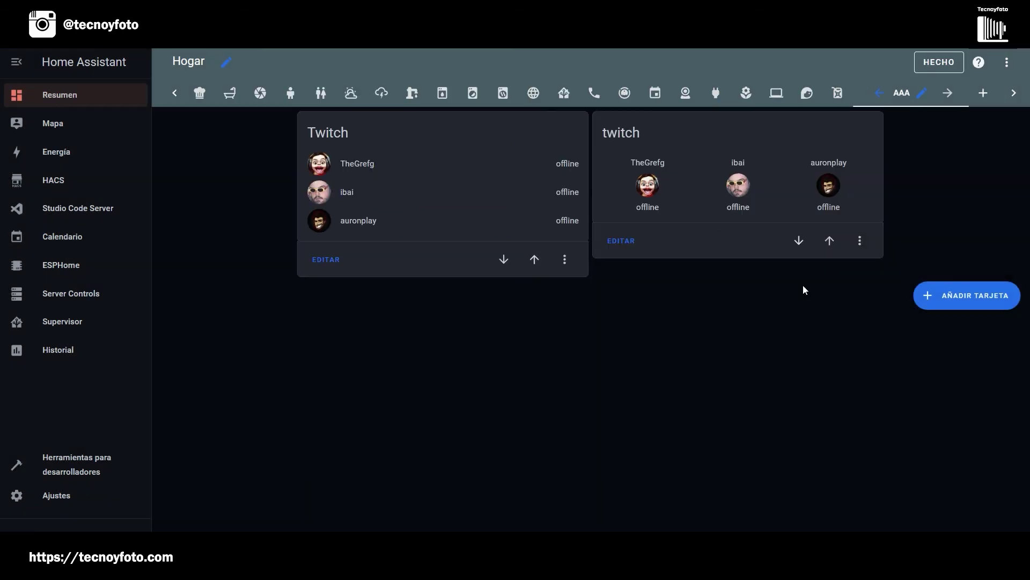